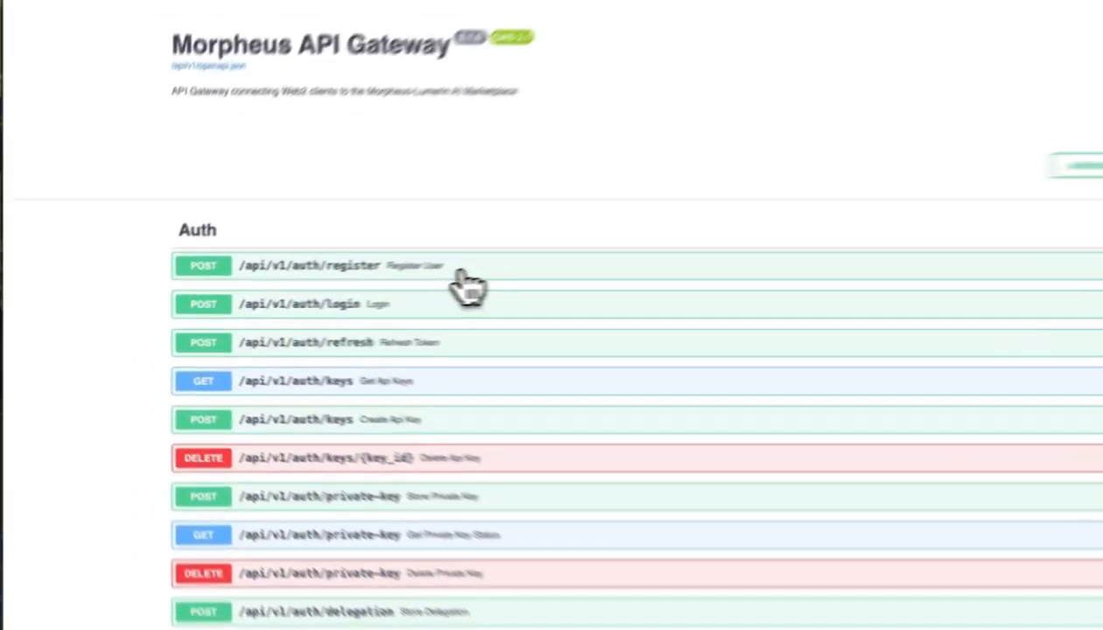
# - In the register request body, replace the name part of the example e-mail
pyautogui.click(382, 281)
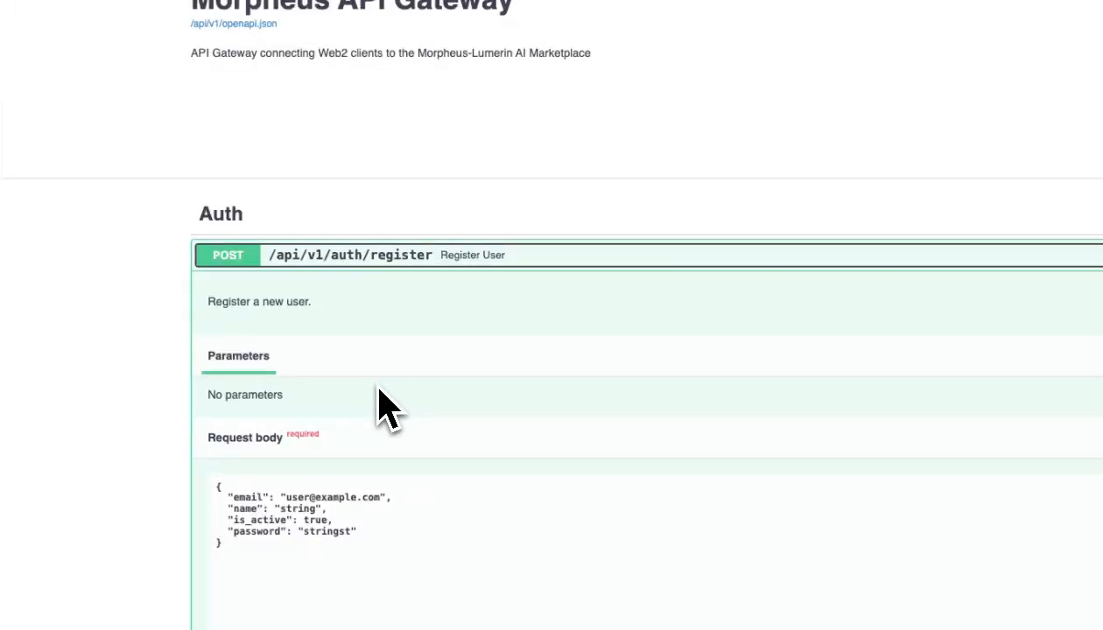
pyautogui.scroll(-2, 382, 406)
pyautogui.scroll(-2, 378, 387)
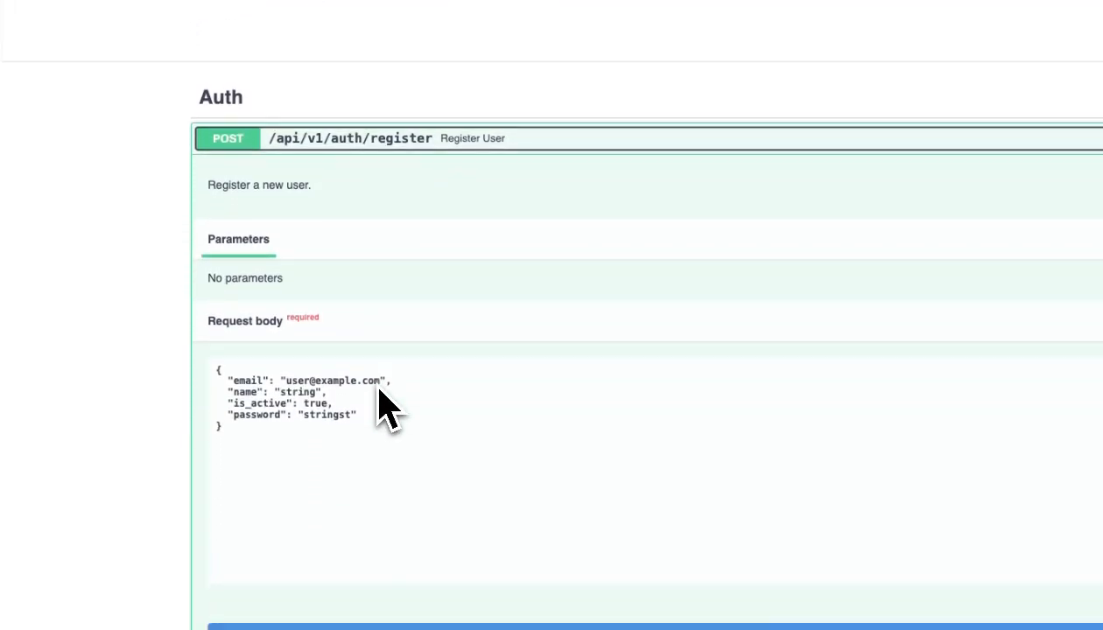
pyautogui.doubleClick(300, 355)
pyautogui.moveTo(300, 354); pyautogui.dragTo(315, 354)
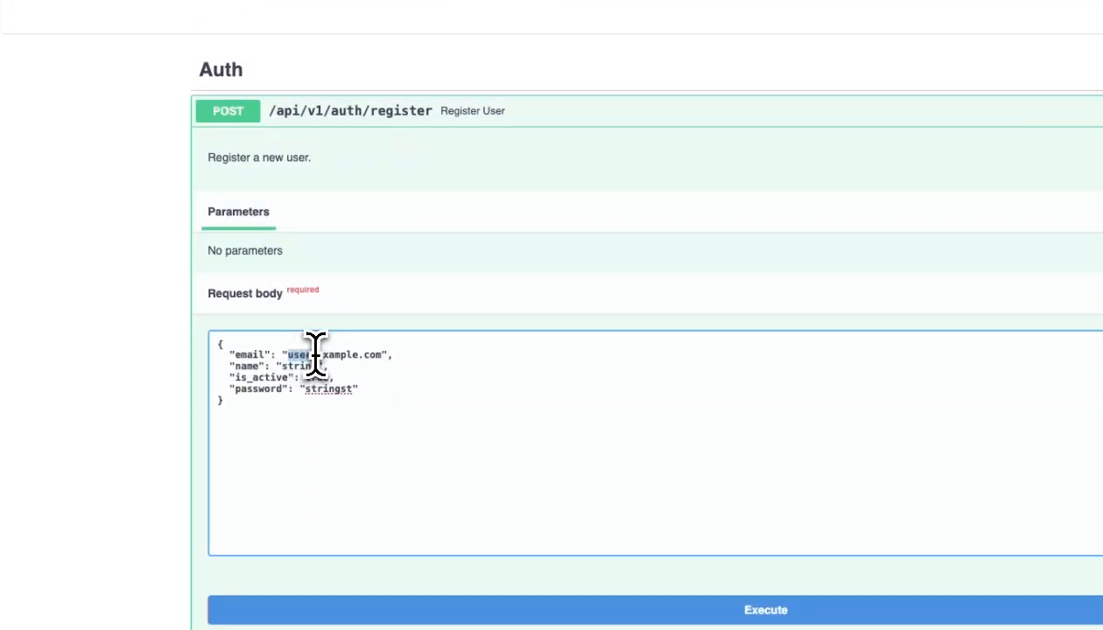
pyautogui.write('video')
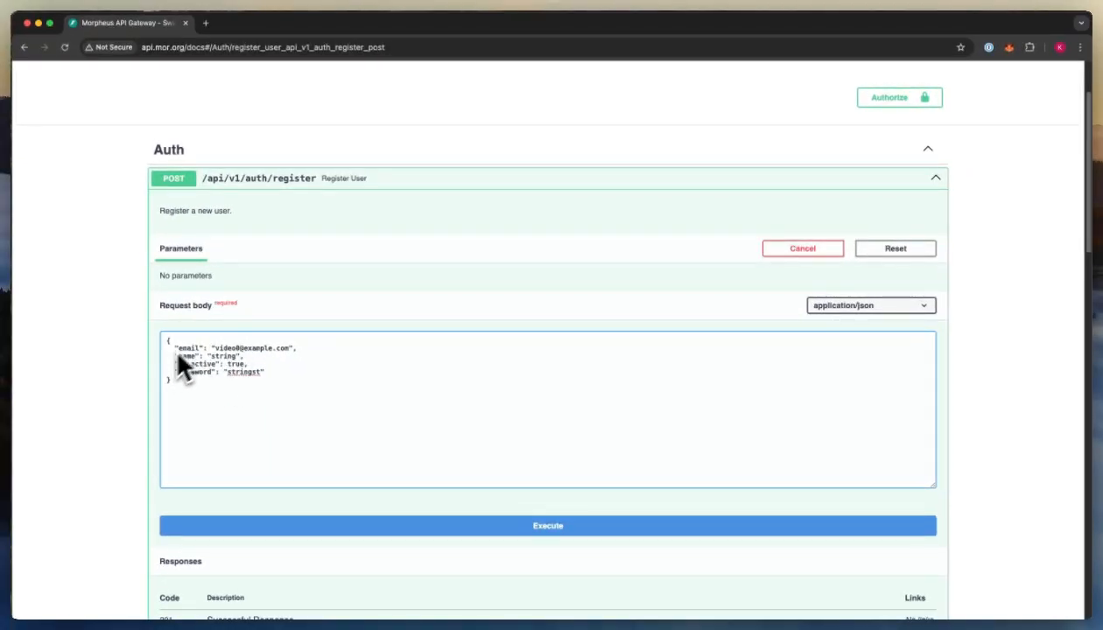
# - Execute the registration and review the curl command and the 201 response with user id 17
pyautogui.click(551, 525)
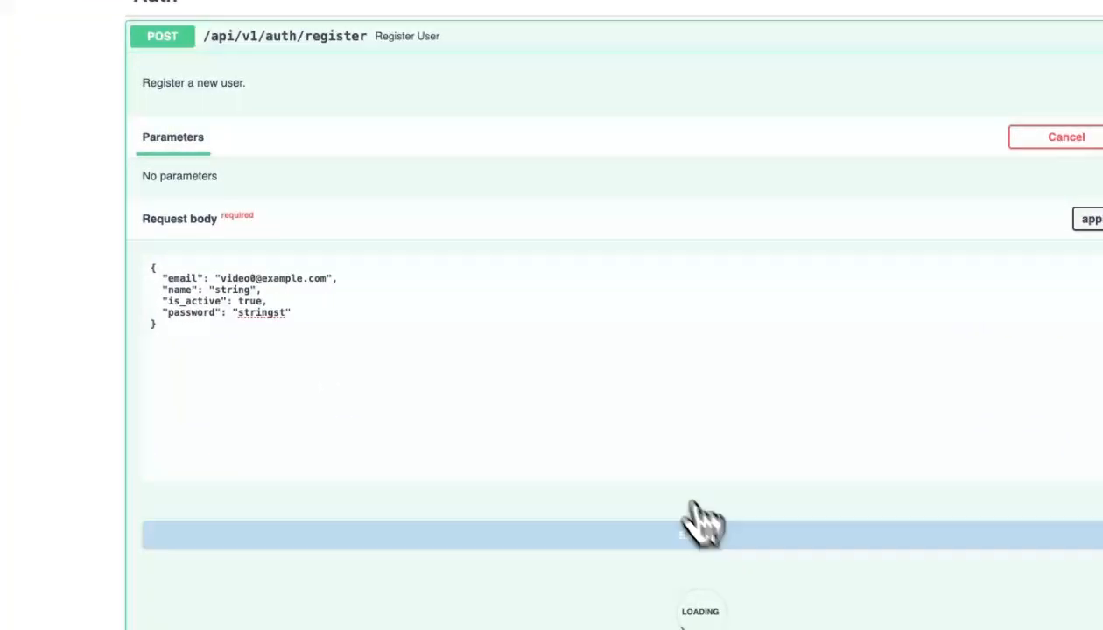
pyautogui.scroll(-8, 581, 404)
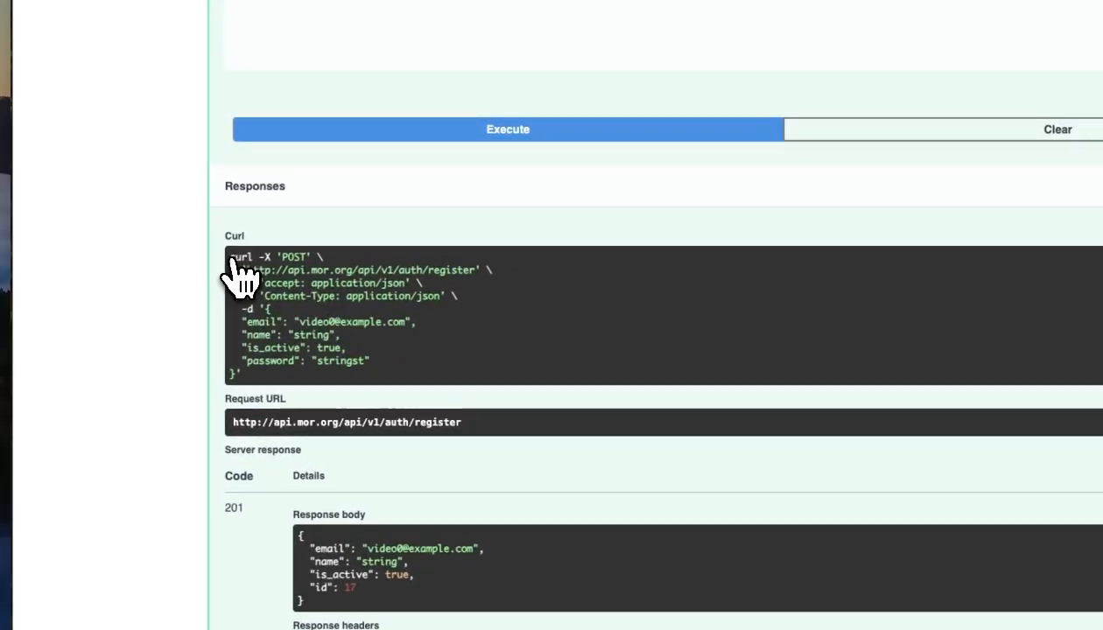
pyautogui.moveTo(230, 258); pyautogui.dragTo(252, 375)
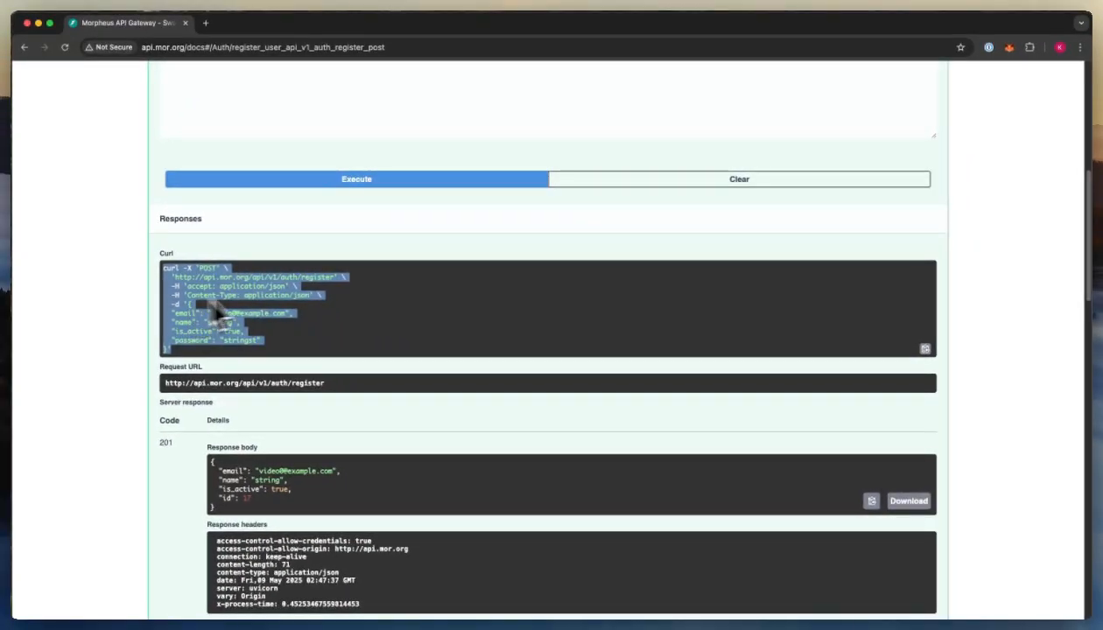
pyautogui.scroll(-3, 266, 377)
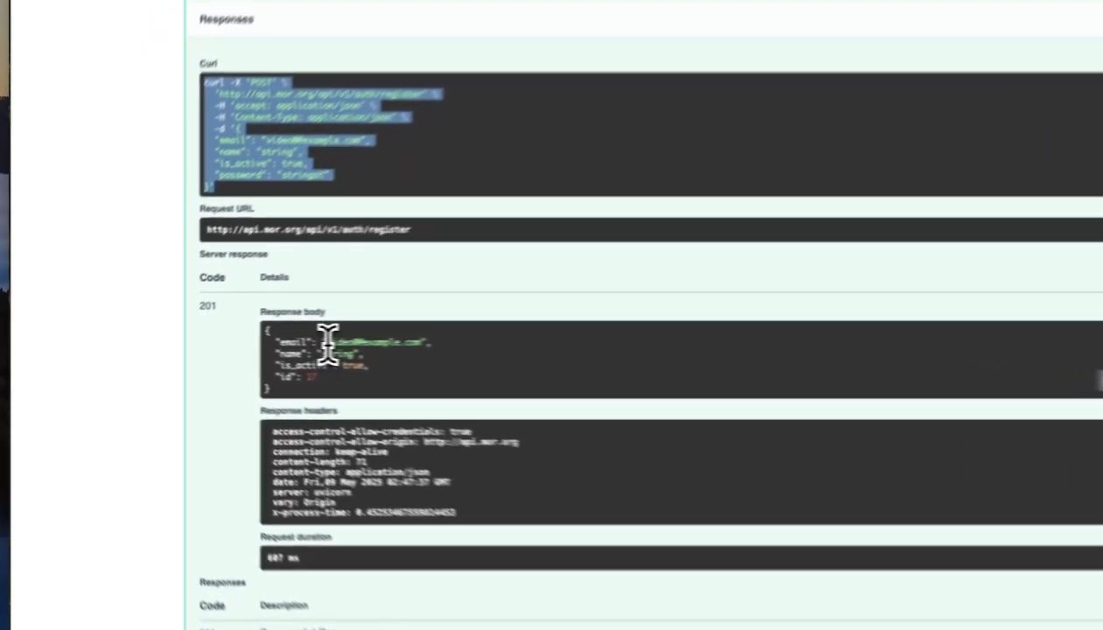
pyautogui.moveTo(259, 343); pyautogui.dragTo(281, 343)
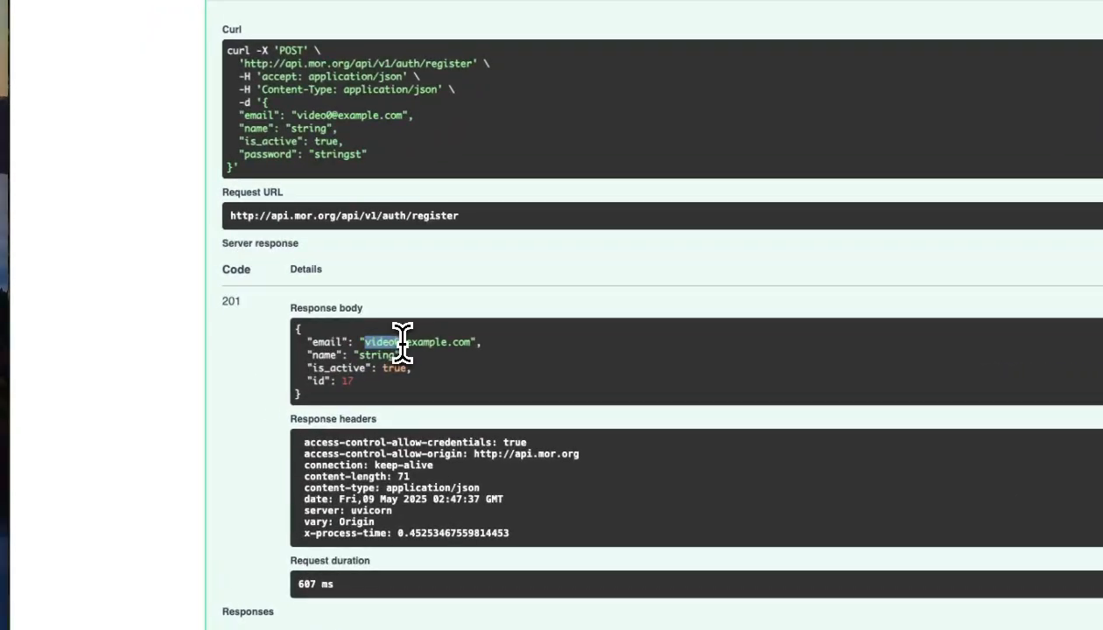
pyautogui.scroll(-2, 401, 346)
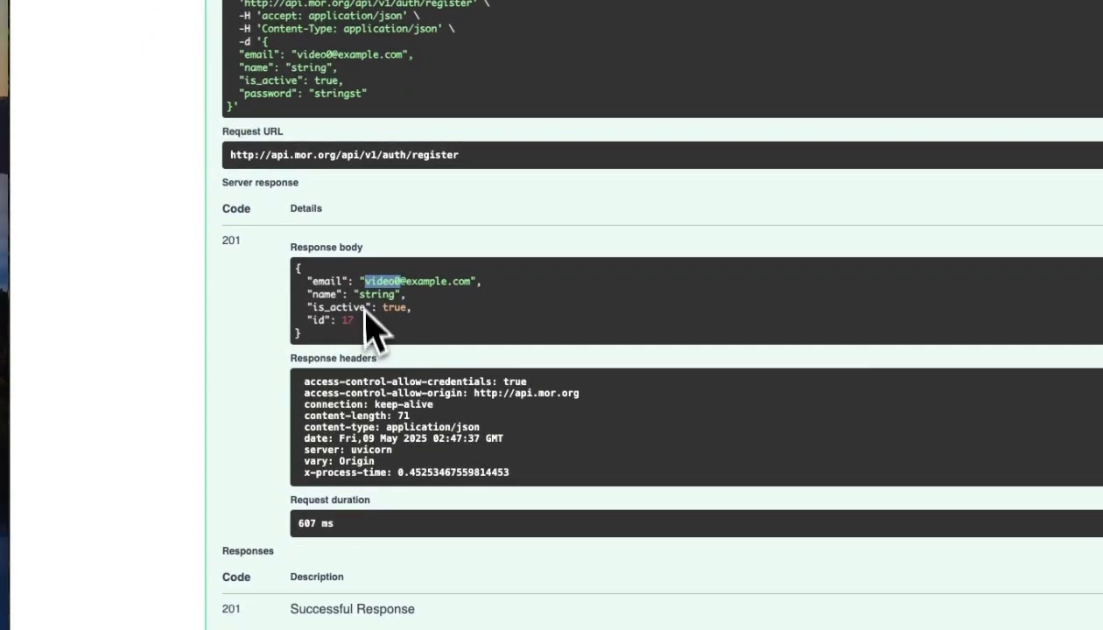
pyautogui.scroll(-8, 389, 355)
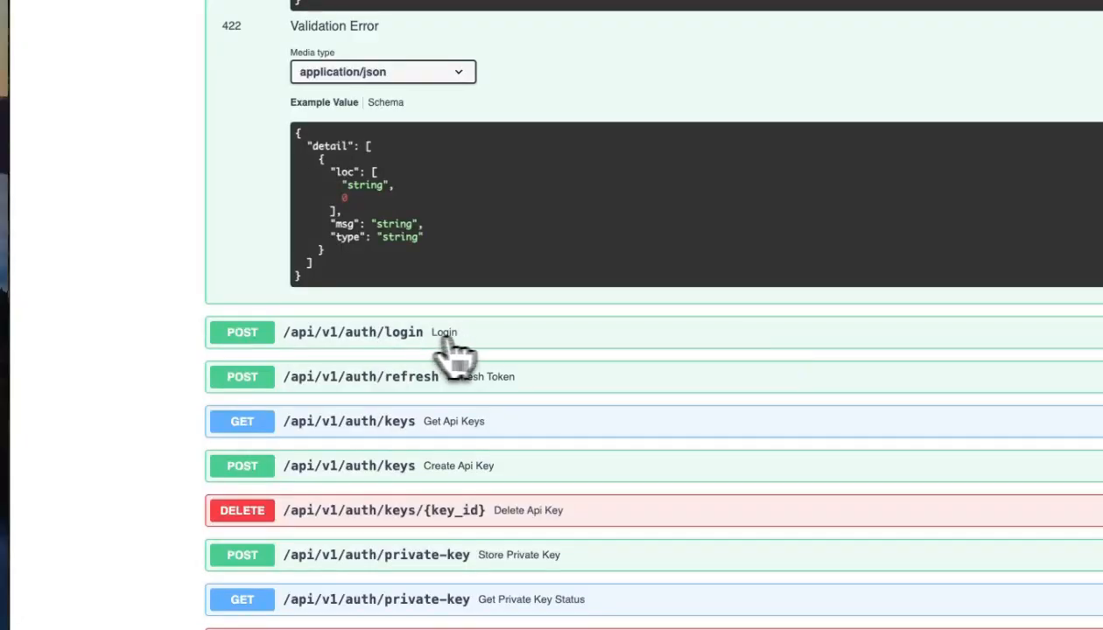
# - Fill the login request body with the registered user's e-mail and password
pyautogui.click(479, 343)
pyautogui.scroll(-5, 480, 372)
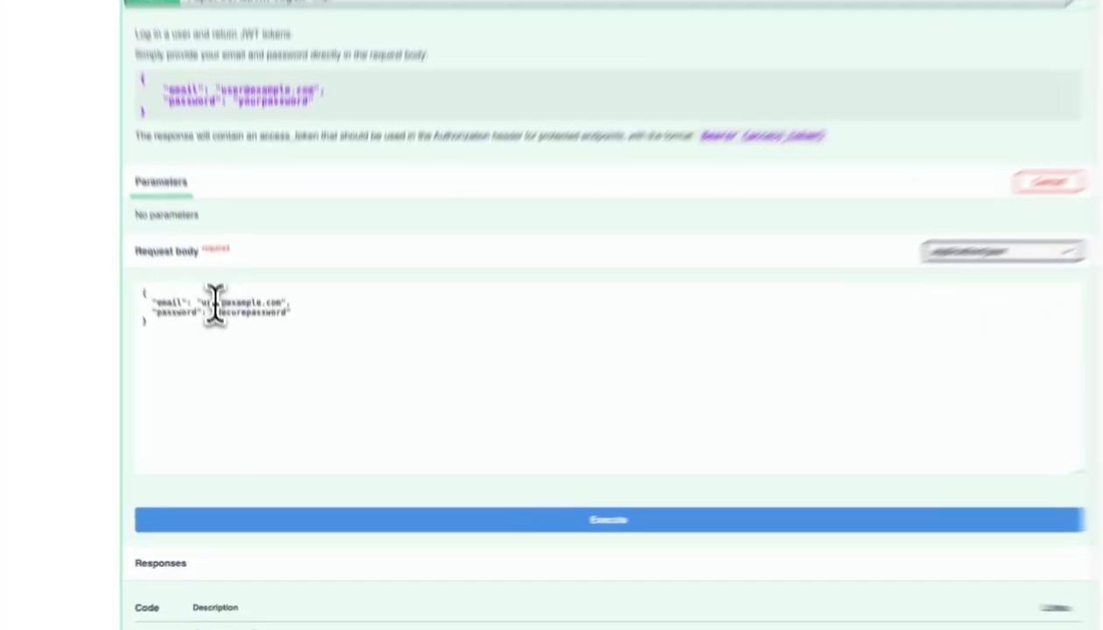
pyautogui.doubleClick(224, 350)
pyautogui.write('video')
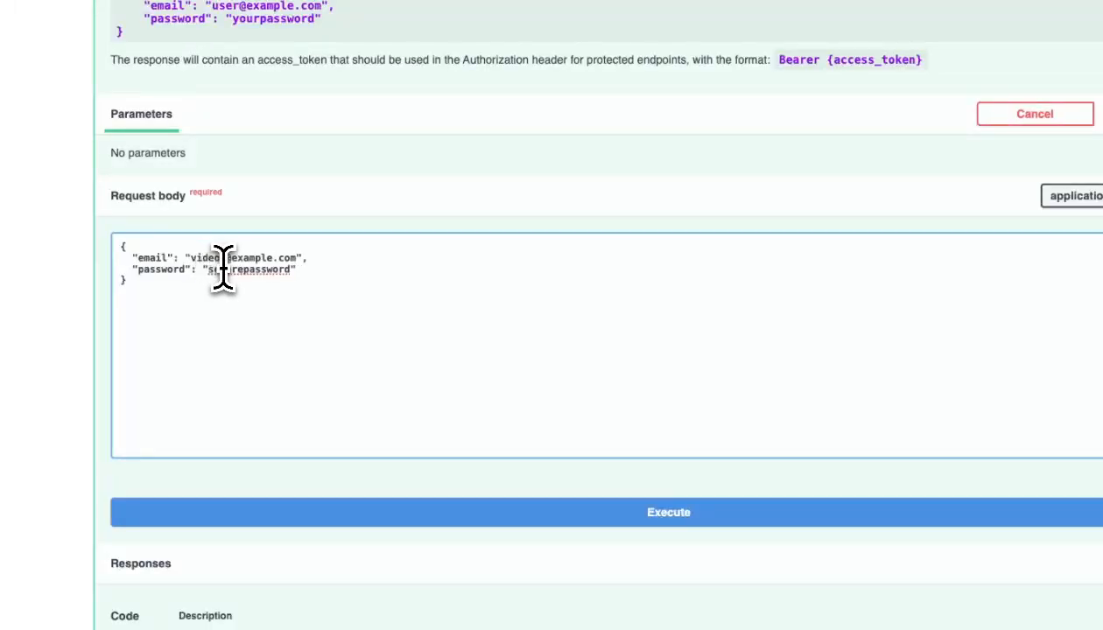
pyautogui.doubleClick(225, 272)
pyautogui.write('st')
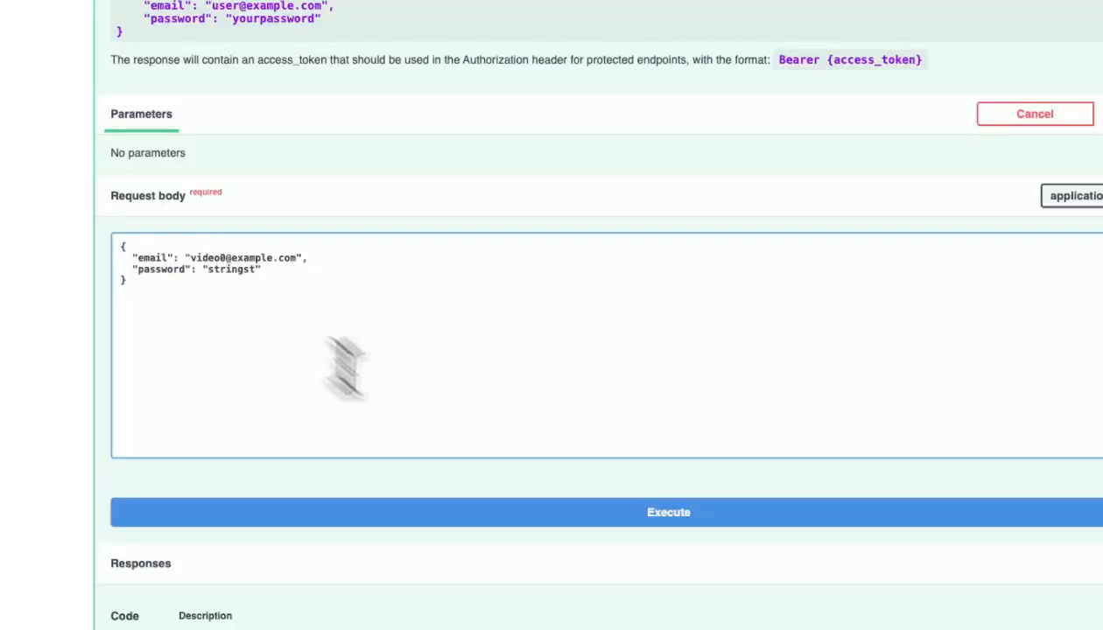
# - Execute the login and select the access token from the 200 response
pyautogui.click(507, 514)
pyautogui.scroll(-6, 357, 405)
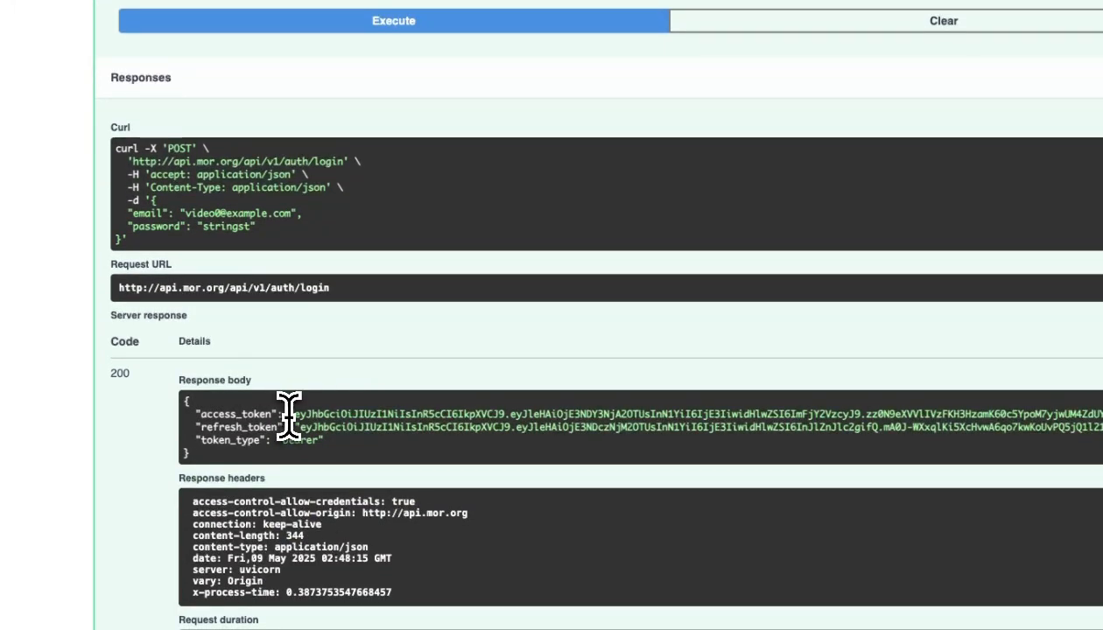
pyautogui.moveTo(294, 415); pyautogui.dragTo(1079, 410)
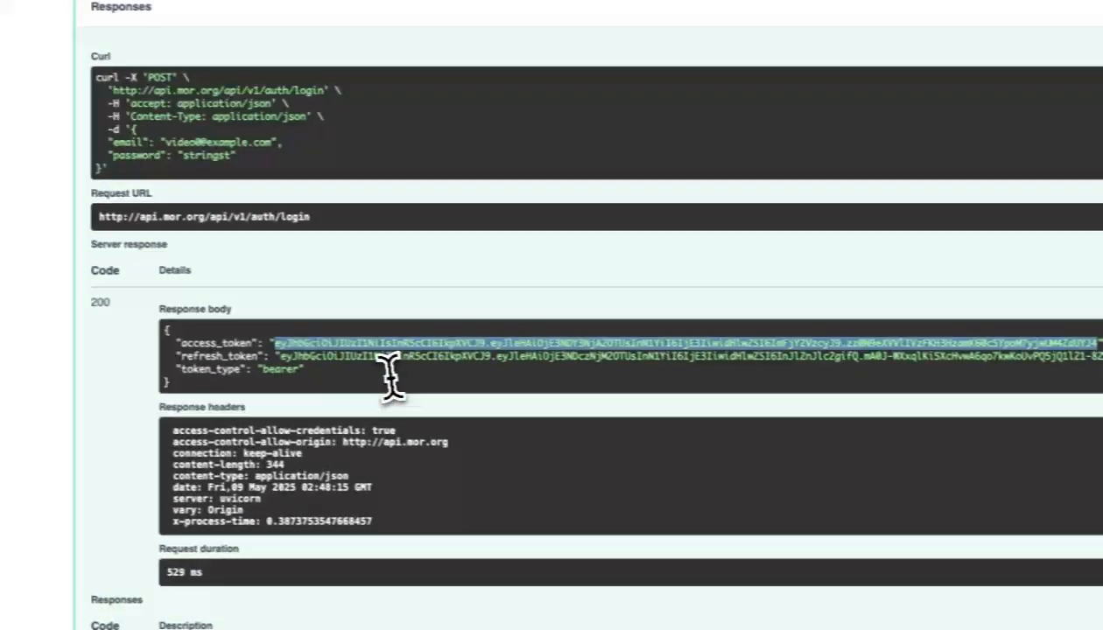
pyautogui.scroll(-5, 438, 372)
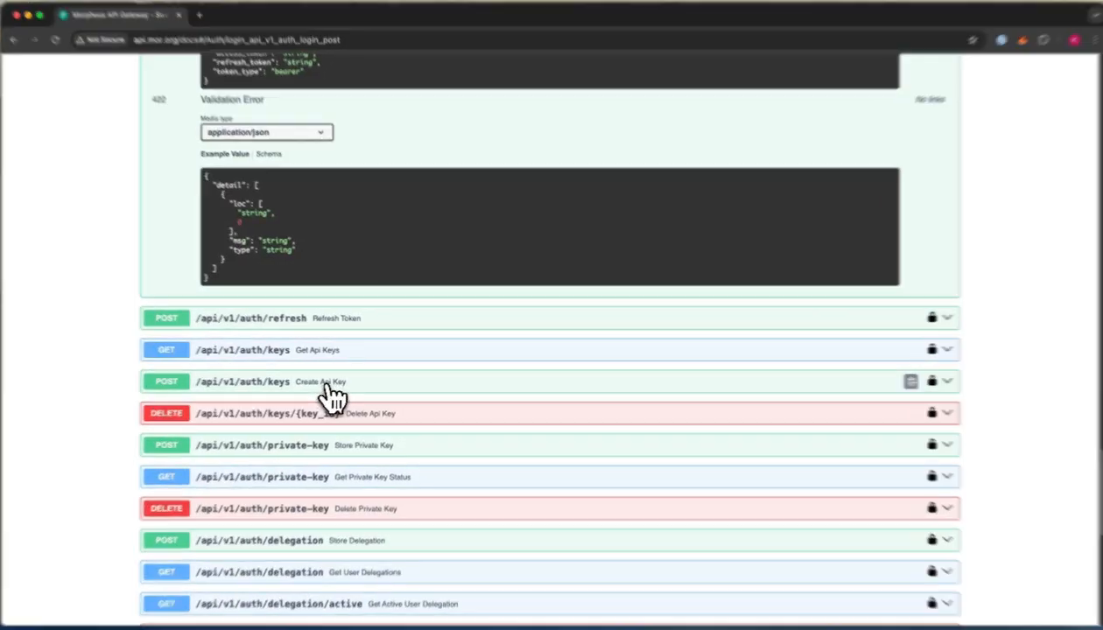
# - Re-authorize the Create Api Key endpoint with the copied login access token
pyautogui.click(322, 383)
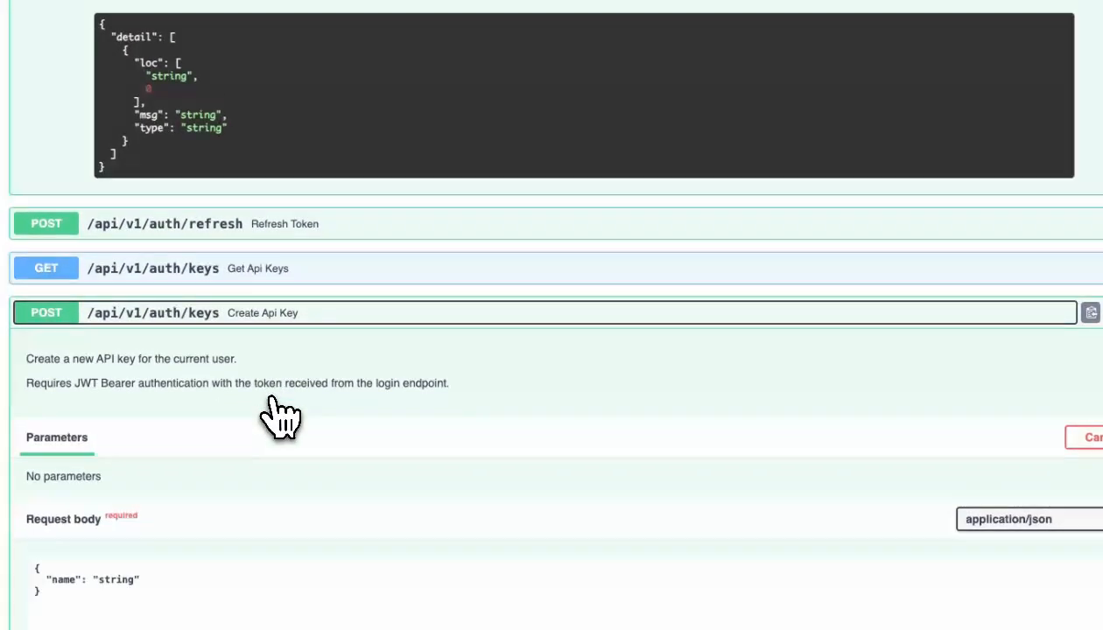
pyautogui.scroll(-3, 279, 418)
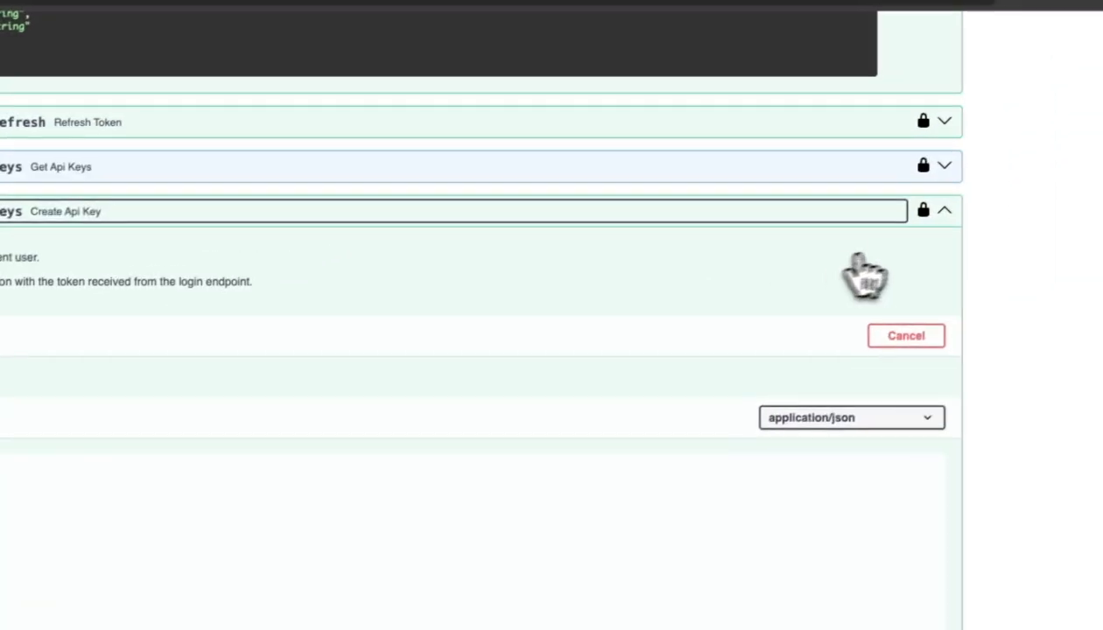
pyautogui.click(916, 216)
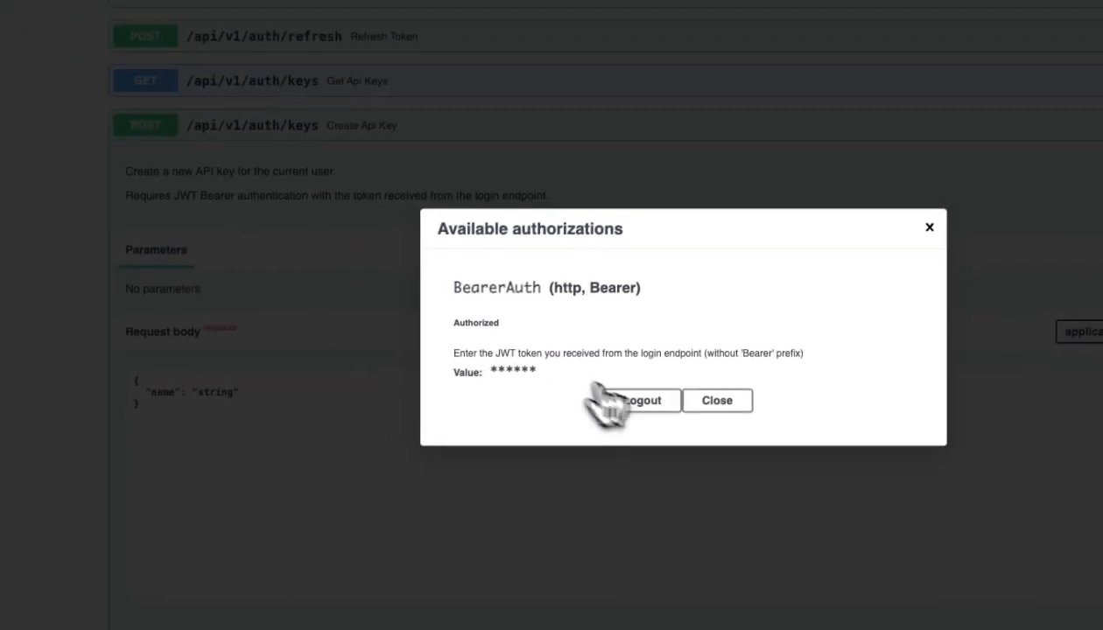
pyautogui.click(645, 397)
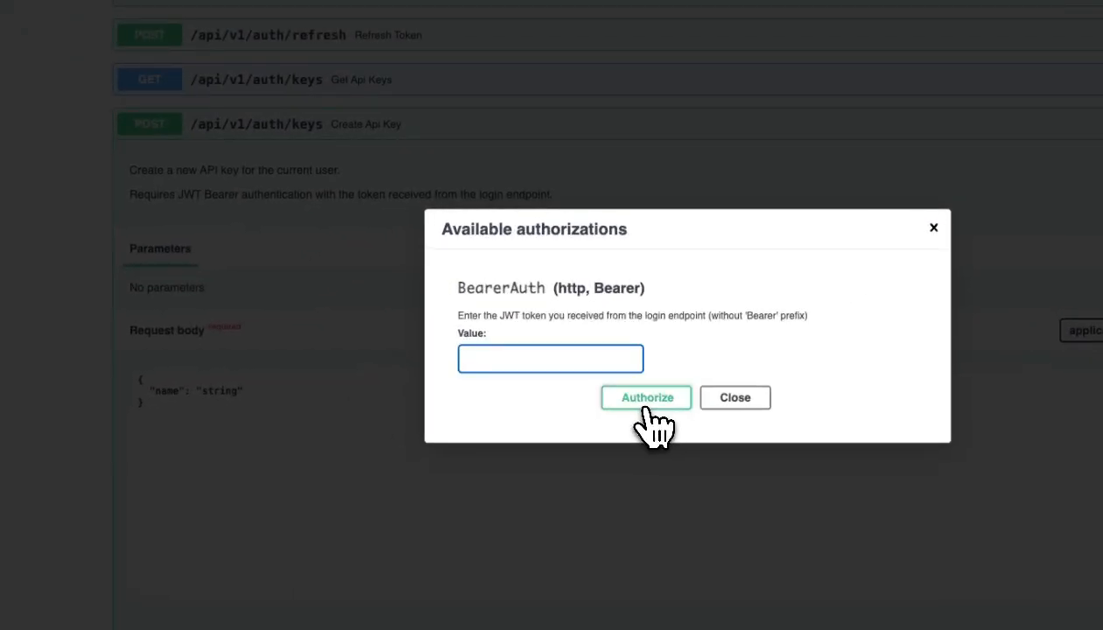
pyautogui.press('super+v')
pyautogui.click(648, 404)
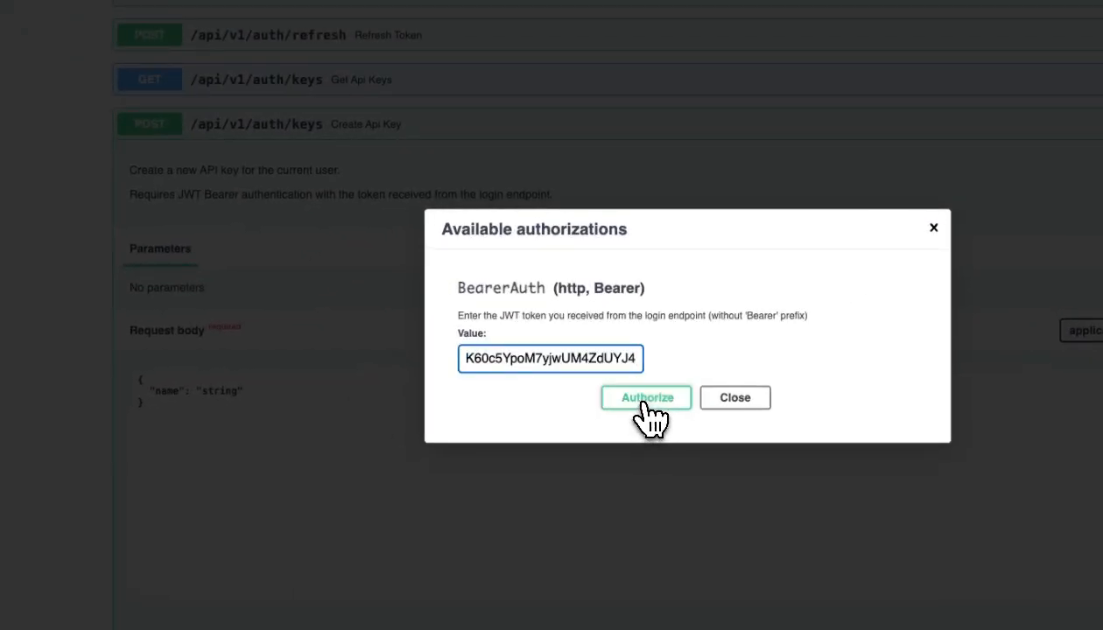
pyautogui.click(725, 402)
# - Create an API key named 'video' and select the new key from the 200 response
pyautogui.doubleClick(253, 288)
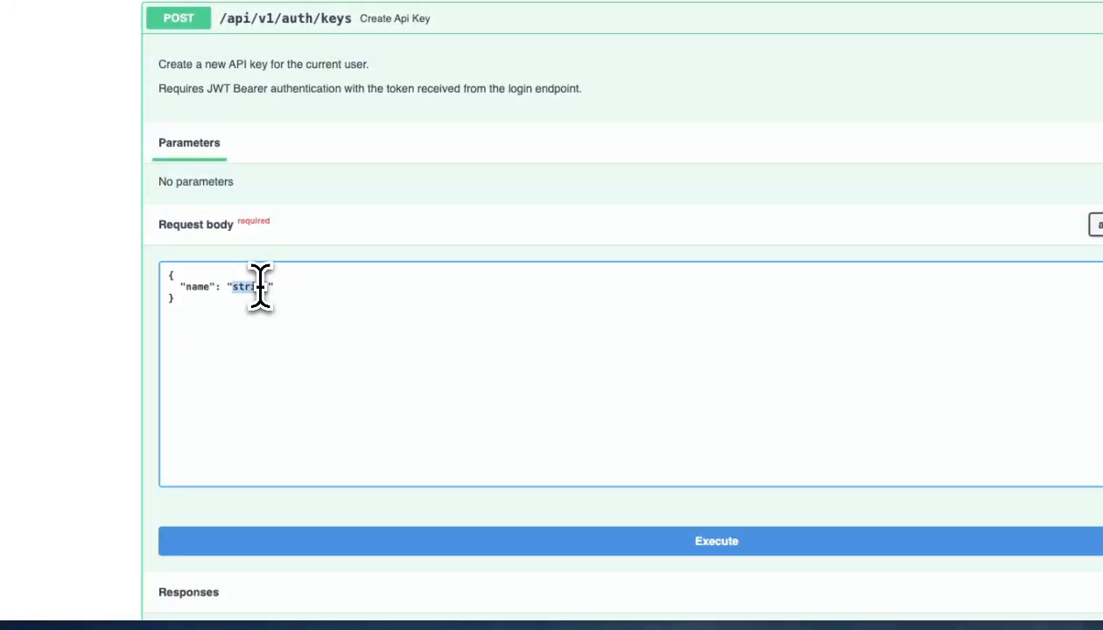
pyautogui.write('video')
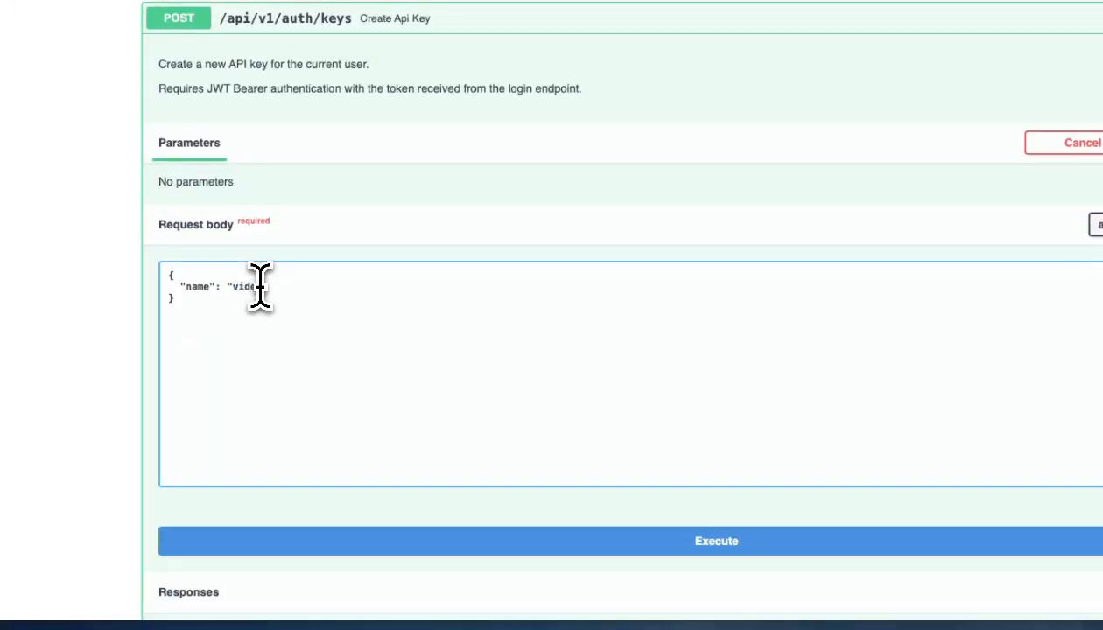
pyautogui.click(692, 551)
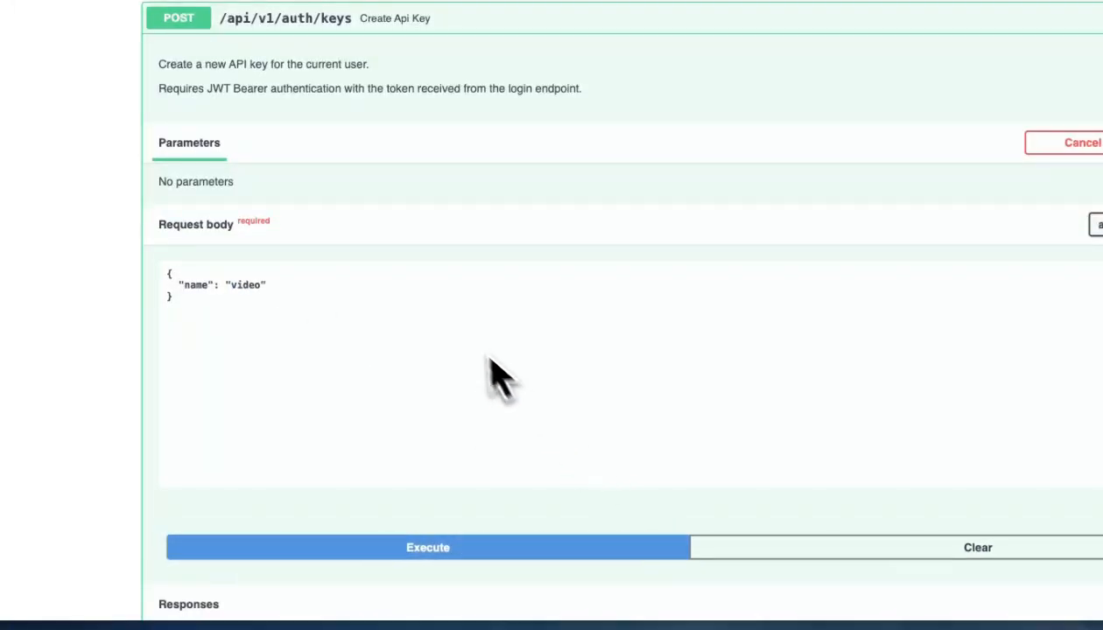
pyautogui.scroll(-4, 468, 351)
pyautogui.scroll(-2, 466, 333)
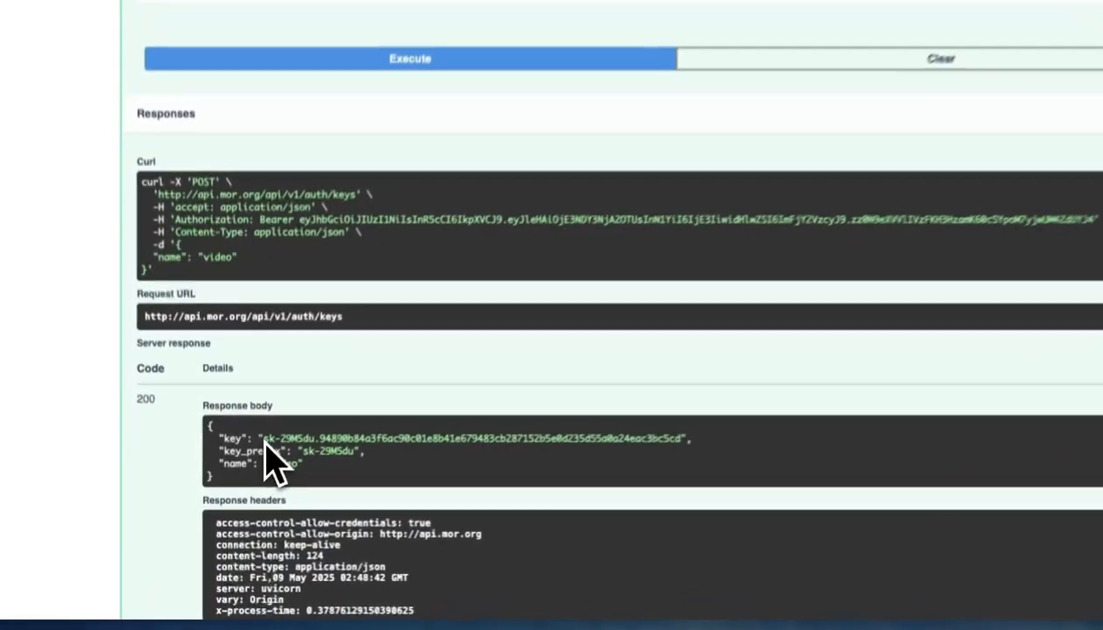
pyautogui.moveTo(250, 489); pyautogui.dragTo(553, 496)
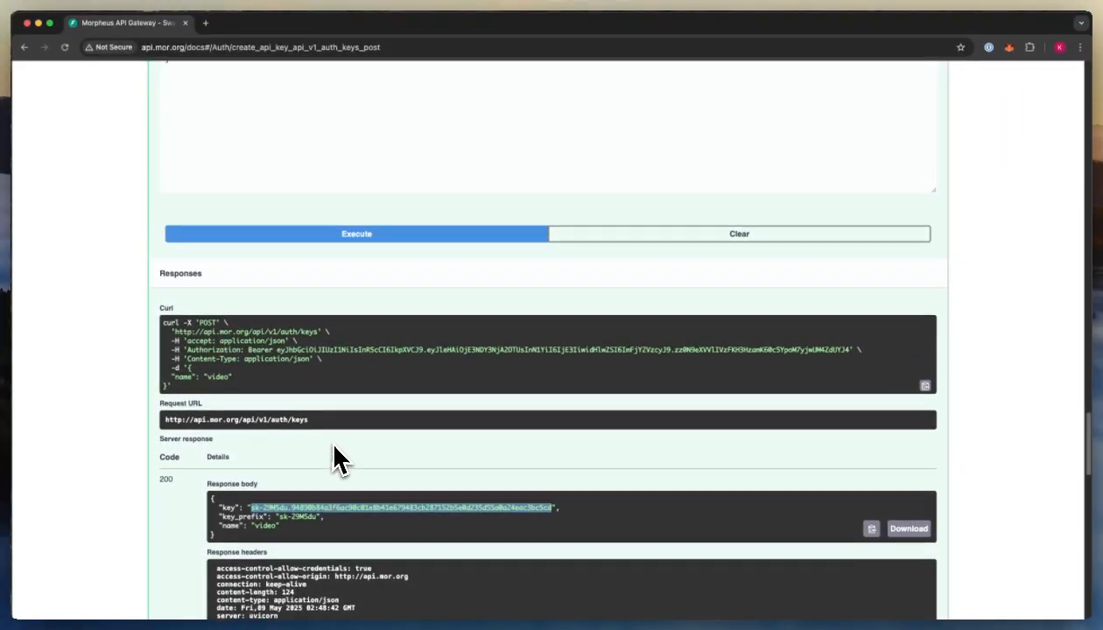
pyautogui.scroll(5, 337, 458)
pyautogui.scroll(1, 336, 438)
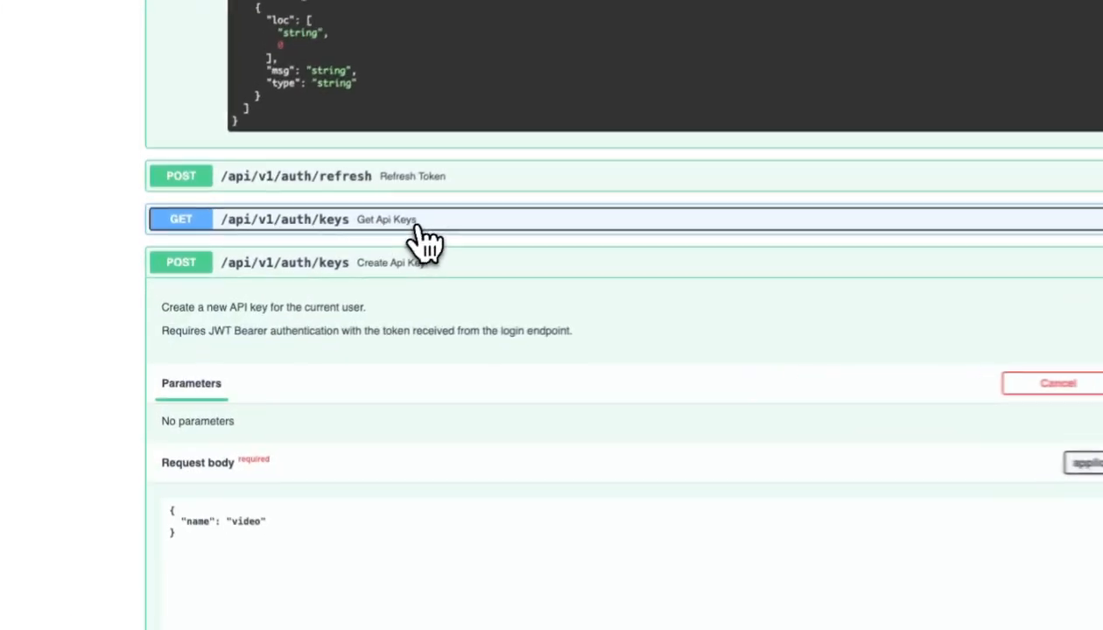
pyautogui.click(420, 229)
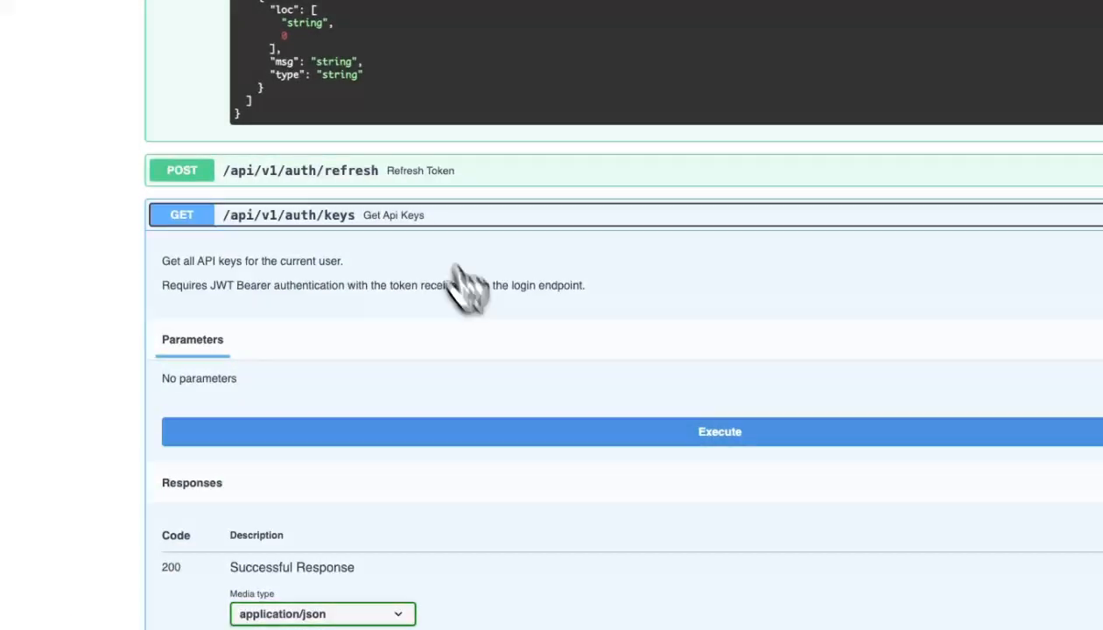
pyautogui.click(615, 440)
pyautogui.scroll(-5, 623, 457)
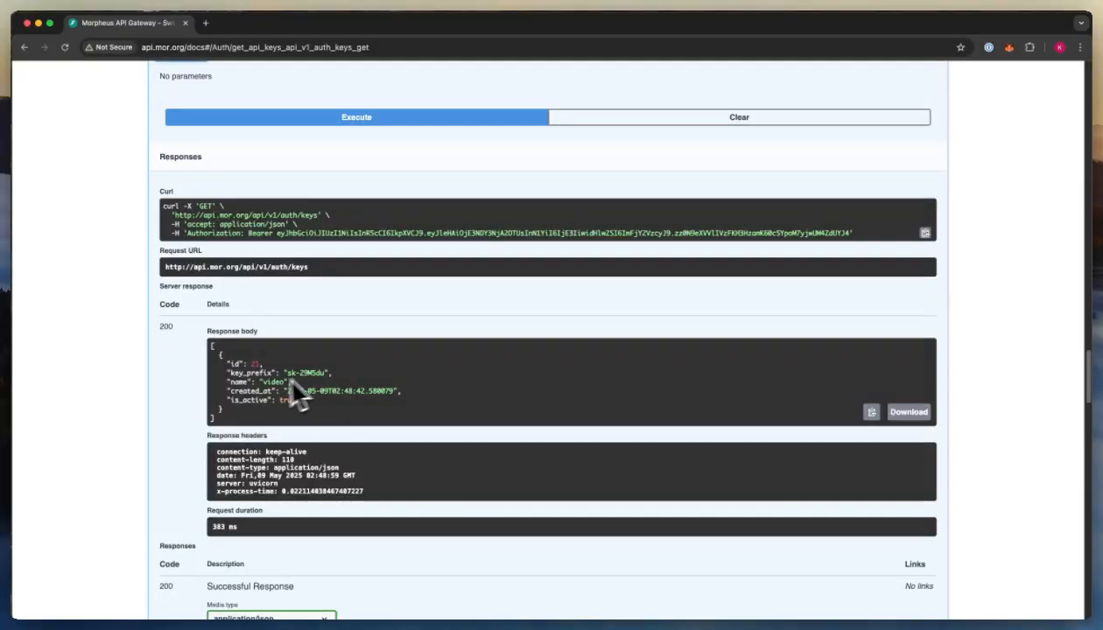
pyautogui.scroll(-3, 153, 427)
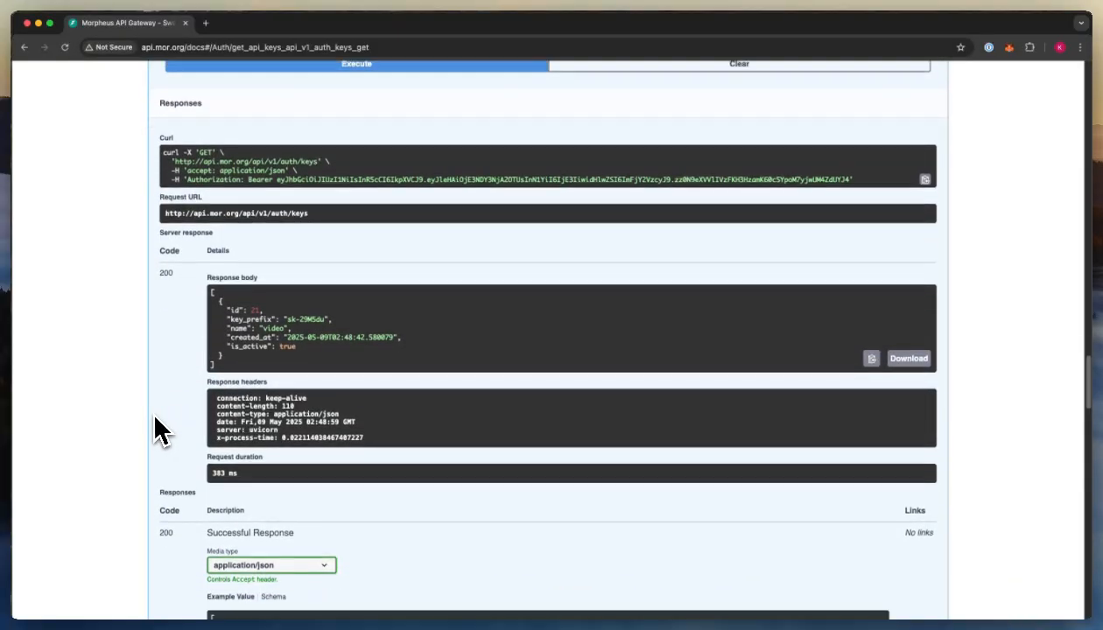
pyautogui.scroll(-20, 156, 429)
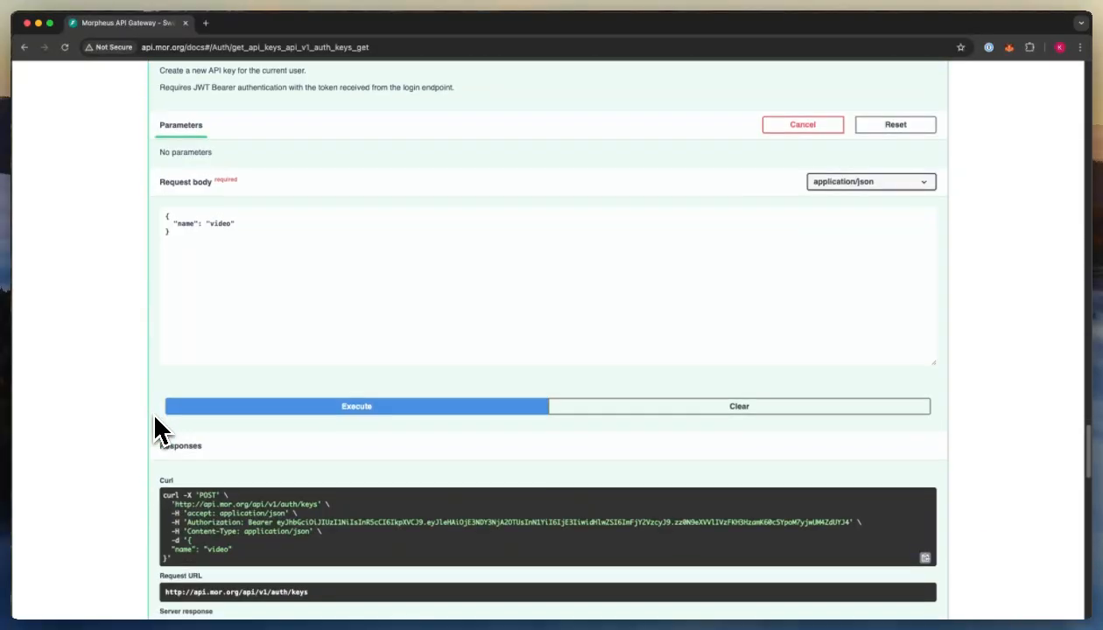
pyautogui.scroll(-18, 155, 421)
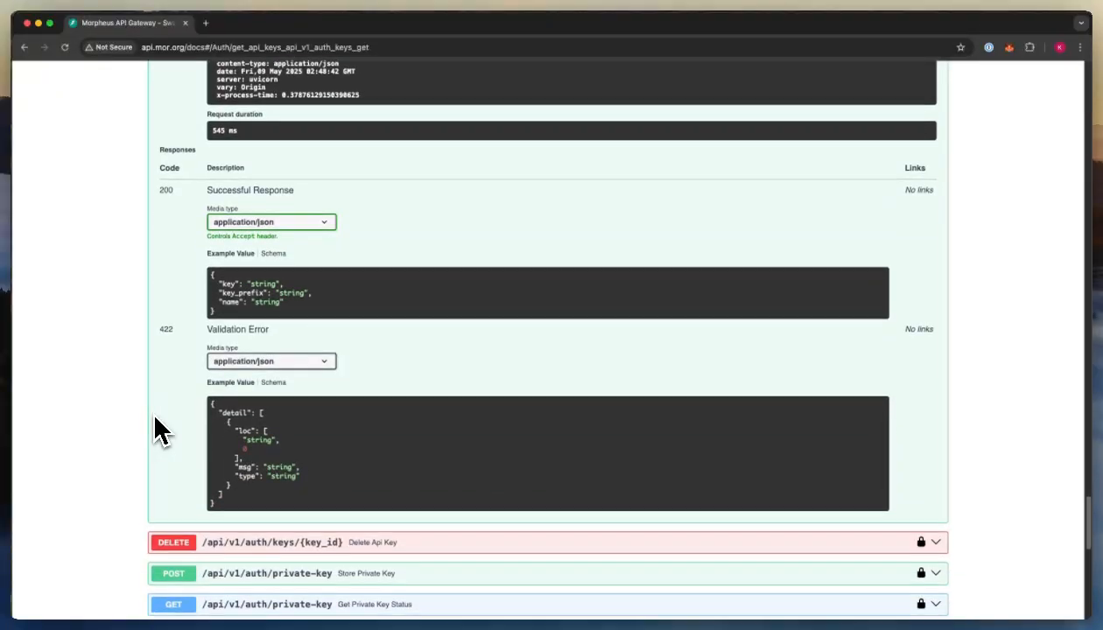
pyautogui.scroll(20, 155, 424)
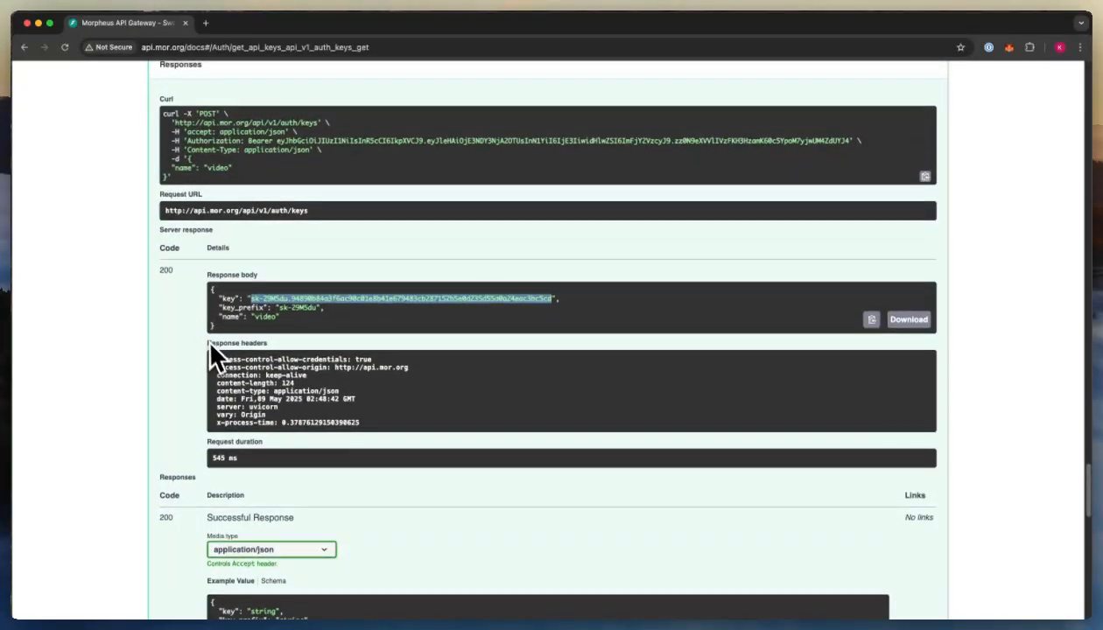
pyautogui.scroll(-20, 208, 343)
# - Expand PUT /api/v1/automation/settings to show its body: is_enabled true, session_duration 3600
pyautogui.scroll(-1, 213, 361)
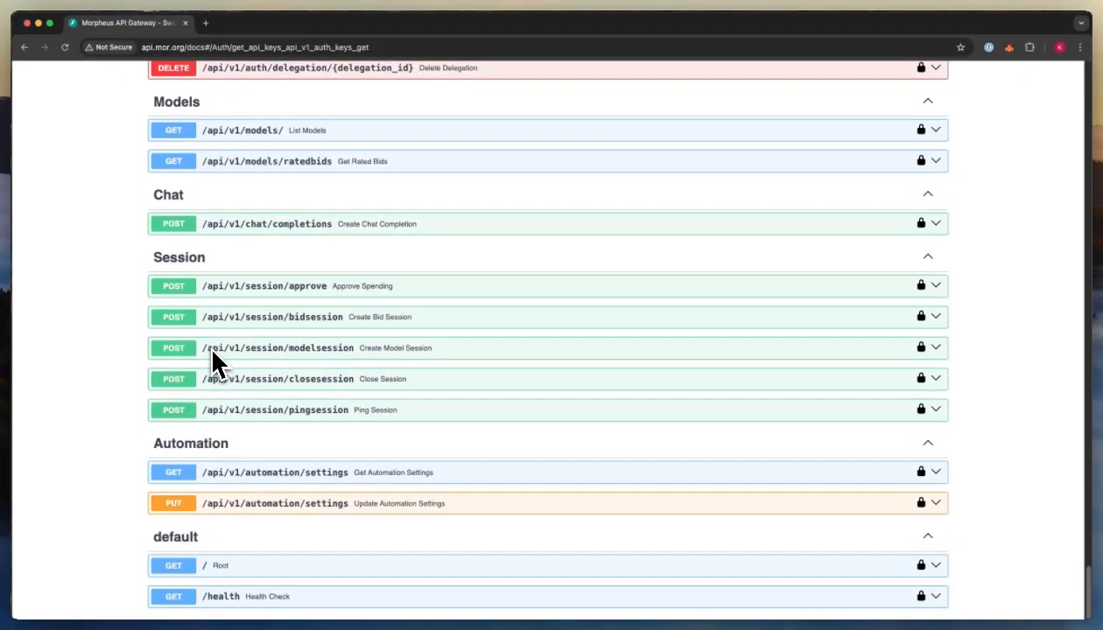
pyautogui.click(509, 503)
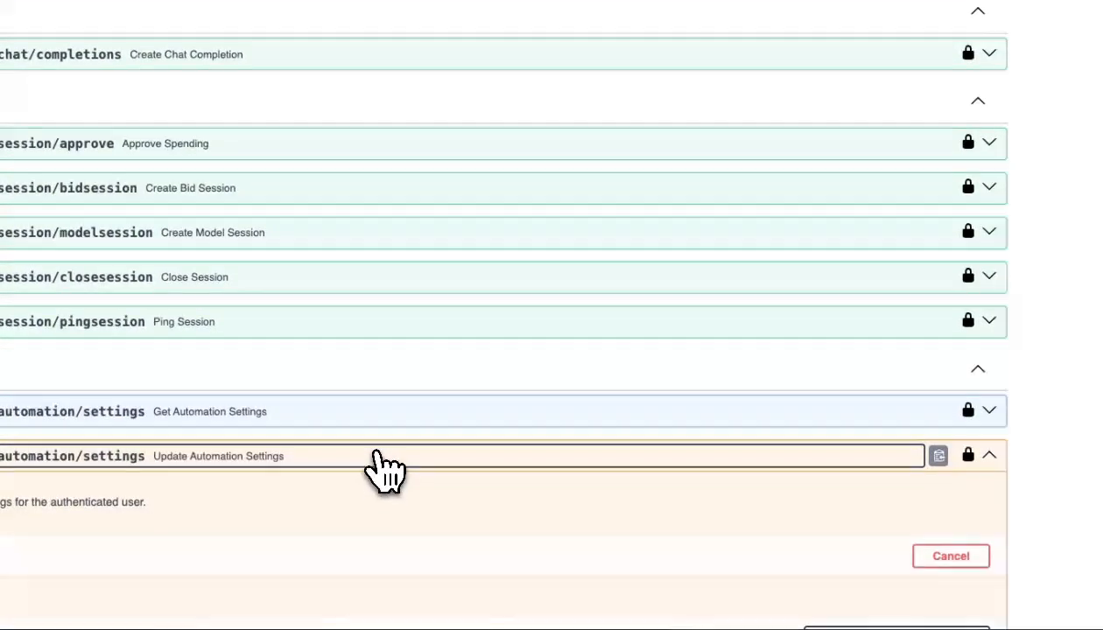
pyautogui.scroll(-2, 385, 471)
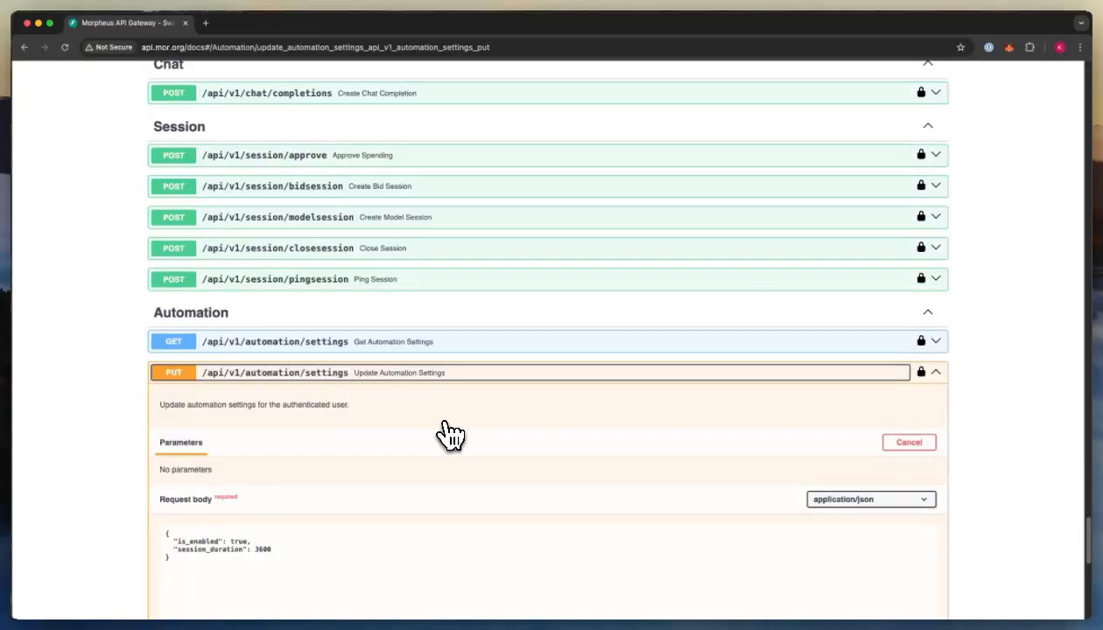
pyautogui.scroll(-1, 449, 436)
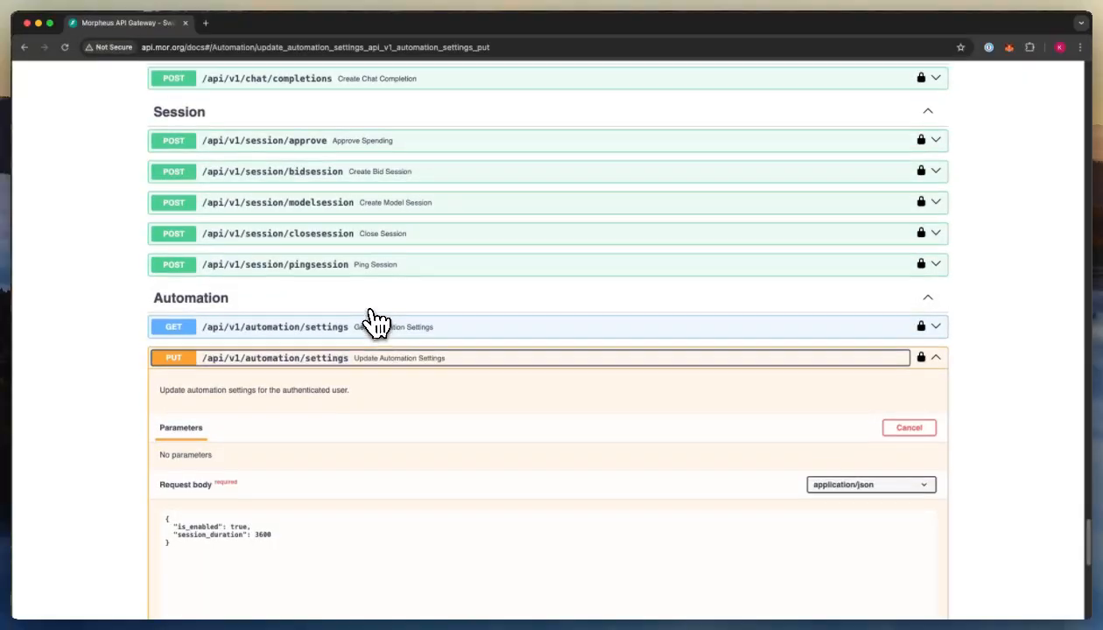
pyautogui.scroll(2, 367, 289)
# - Expand Create Bid Session and scroll through its bid_id parameter and request body
pyautogui.click(359, 219)
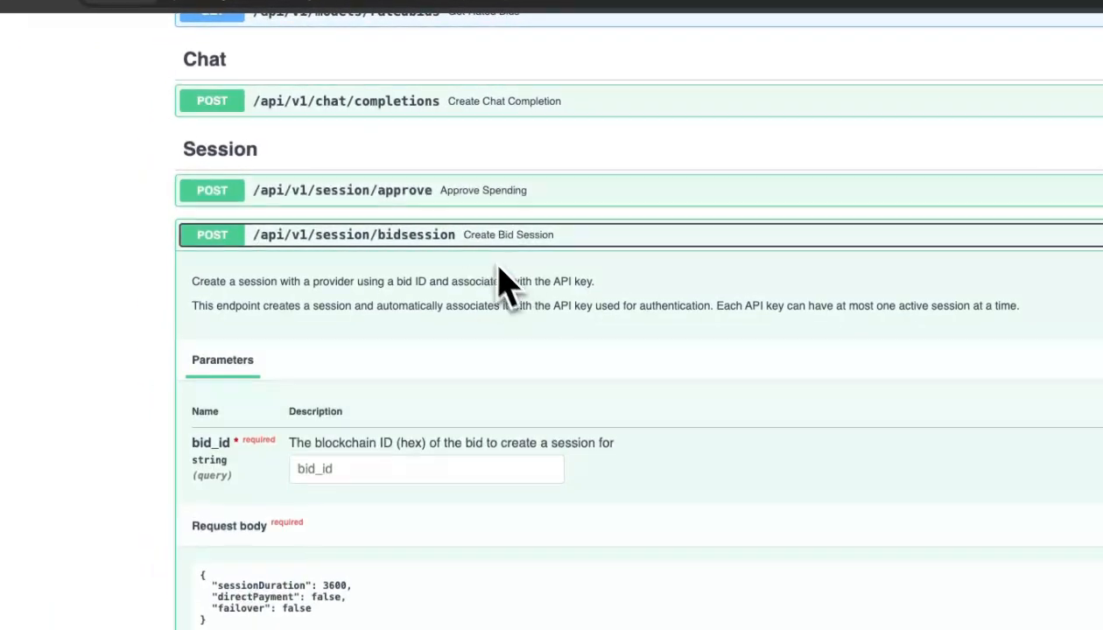
pyautogui.scroll(-3, 510, 293)
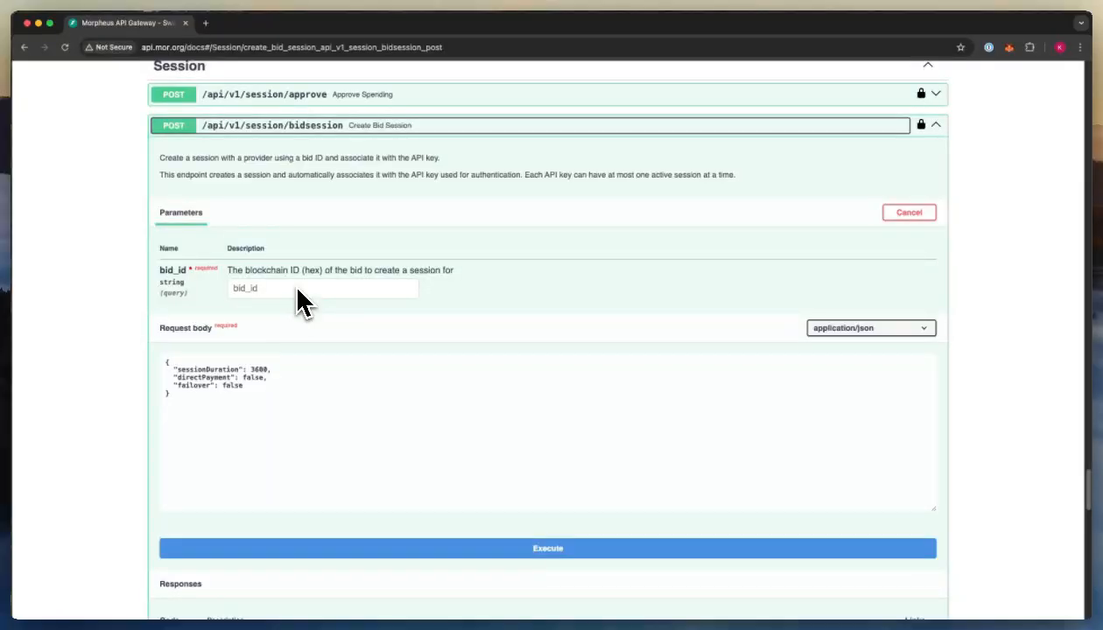
pyautogui.scroll(-3, 298, 302)
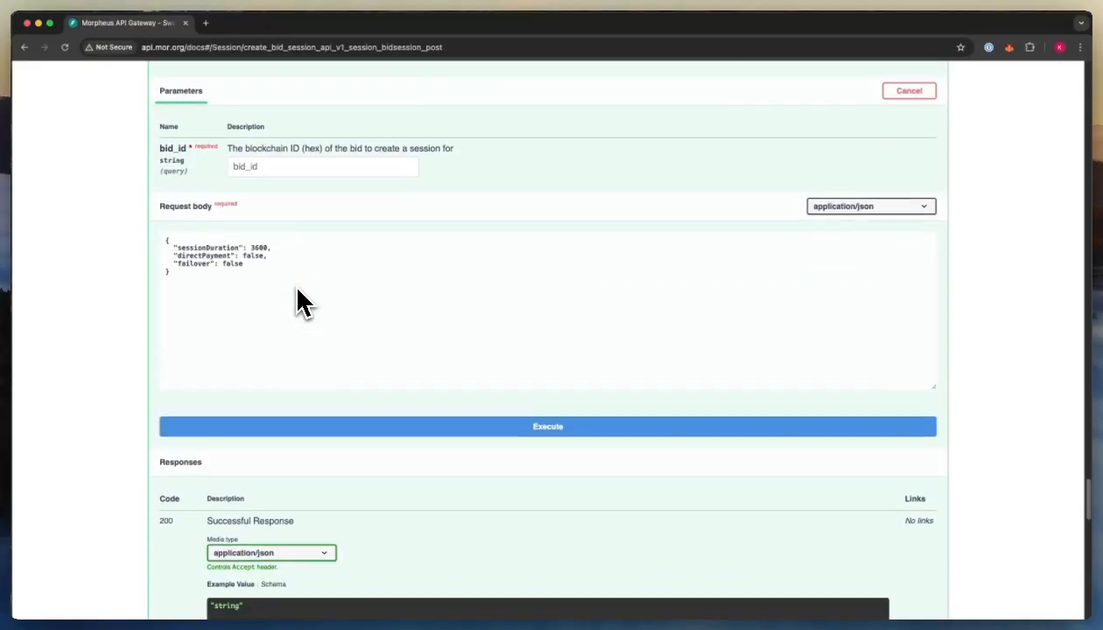
pyautogui.scroll(-12, 298, 302)
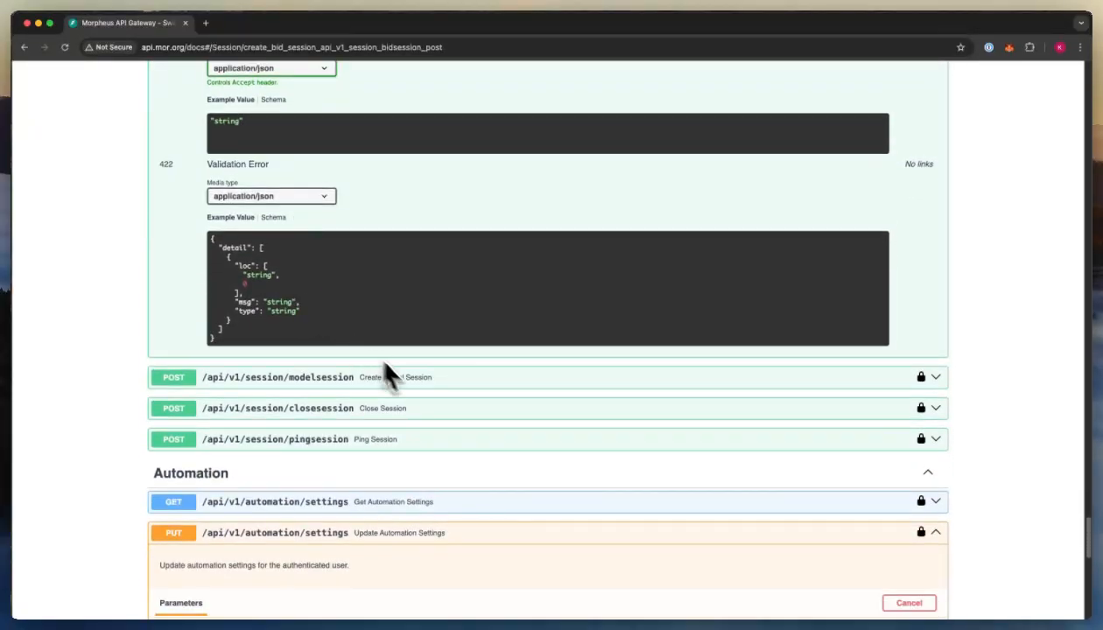
# - Expand Create Model Session and scroll through its model_id parameter and responses
pyautogui.click(389, 376)
pyautogui.scroll(-5, 412, 383)
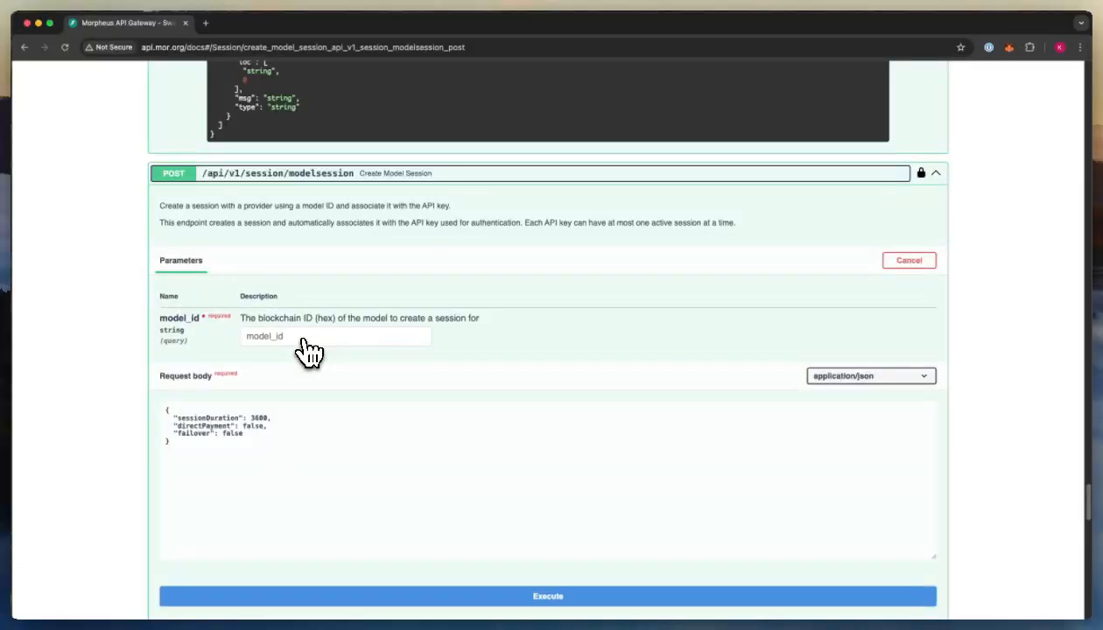
pyautogui.scroll(-3, 311, 352)
pyautogui.scroll(-15, 311, 352)
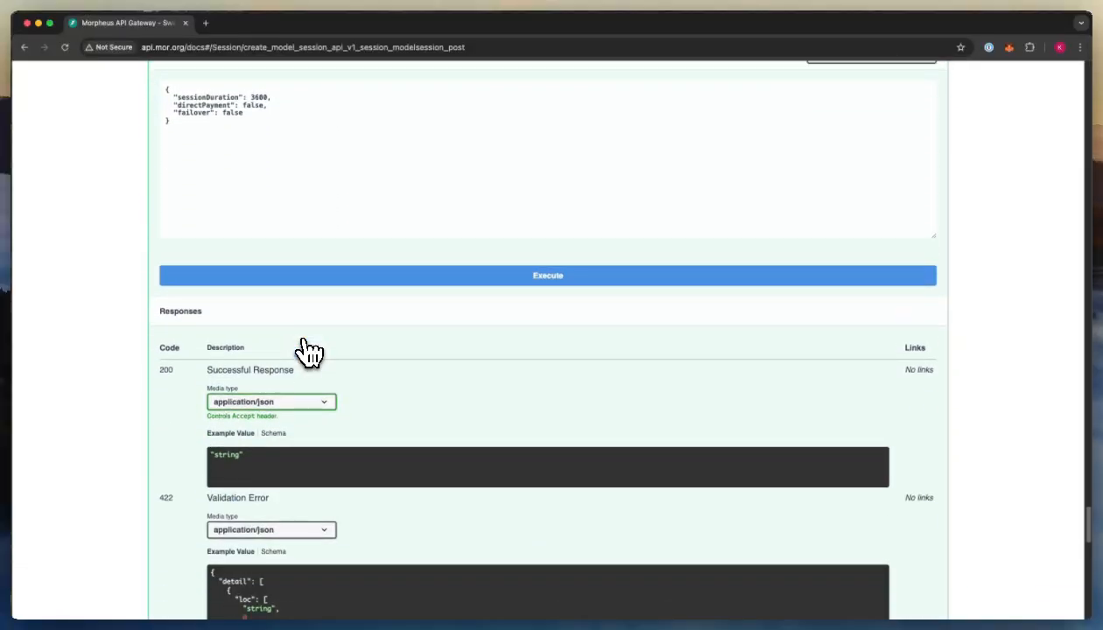
pyautogui.scroll(-1, 311, 352)
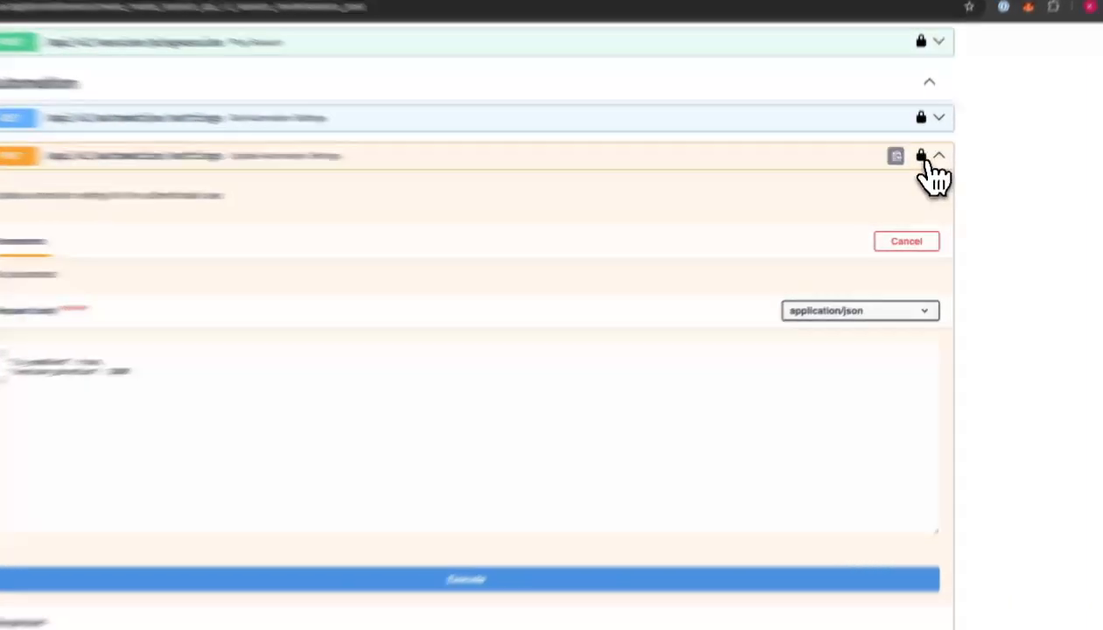
# - Log out of the old authorization and authorize with the newly created API key
pyautogui.click(921, 169)
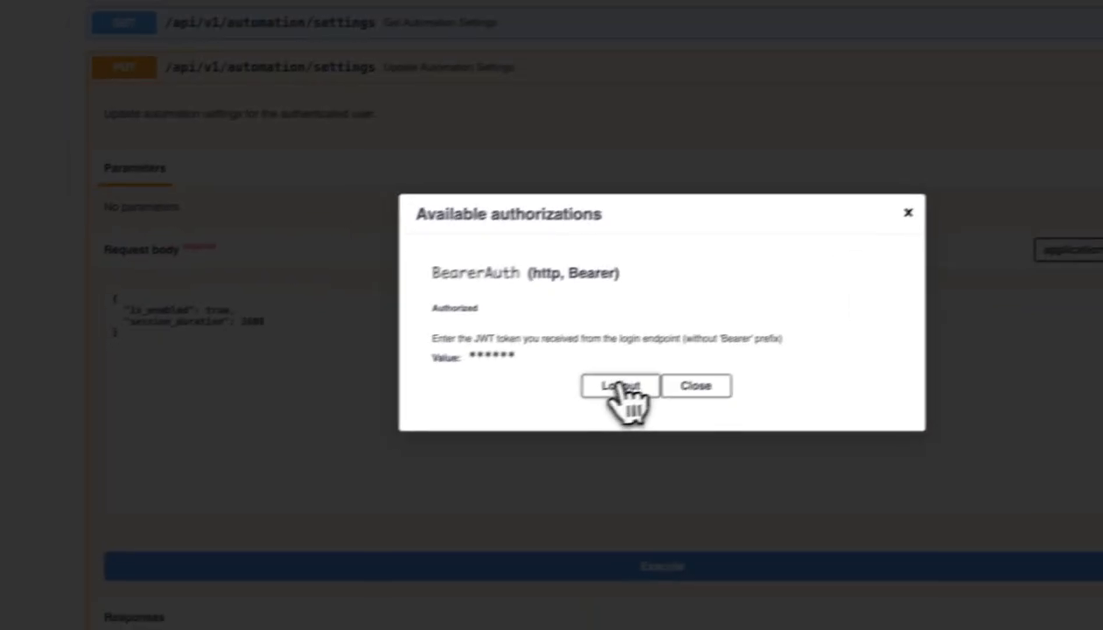
pyautogui.click(345, 461)
pyautogui.press('super+v')
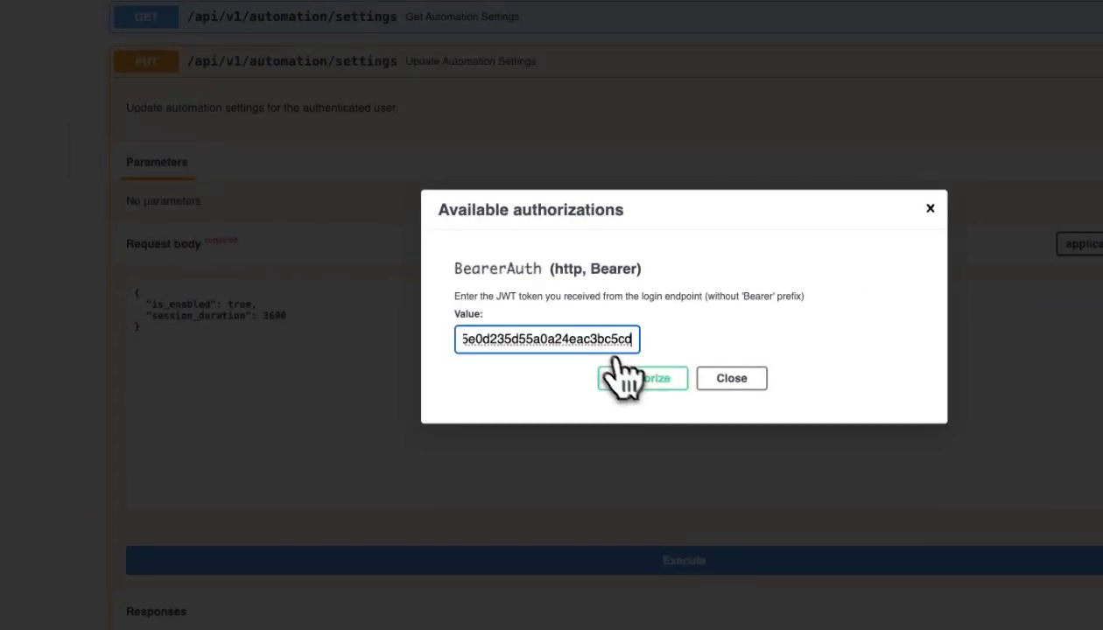
pyautogui.click(639, 380)
pyautogui.click(720, 382)
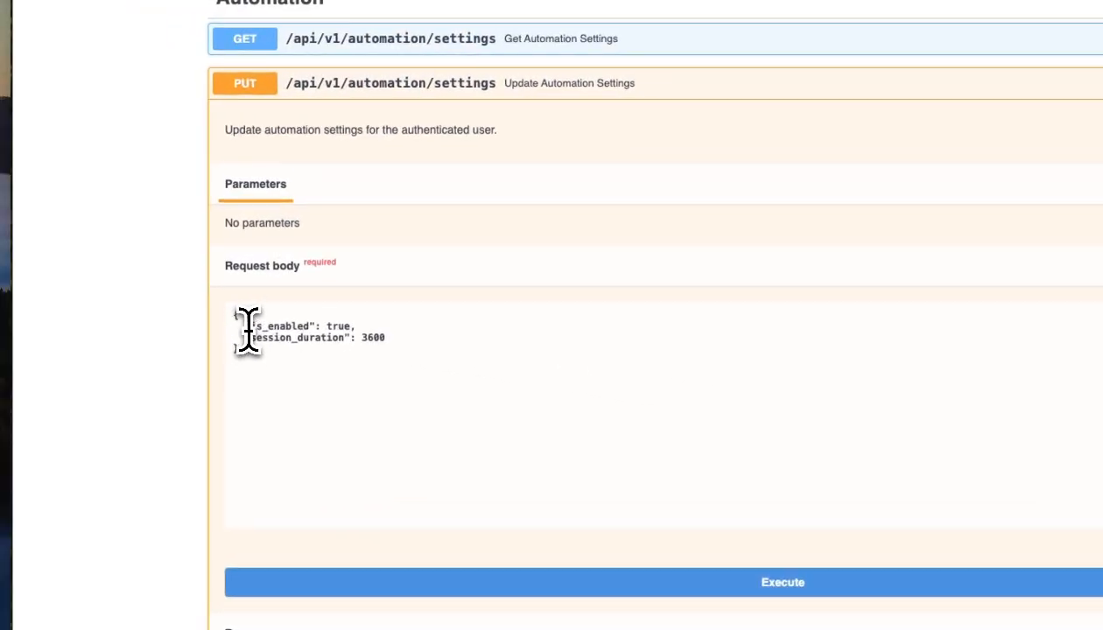
# - Check the automation request body values: is_enabled true and session_duration 3600
pyautogui.moveTo(252, 328); pyautogui.dragTo(352, 324)
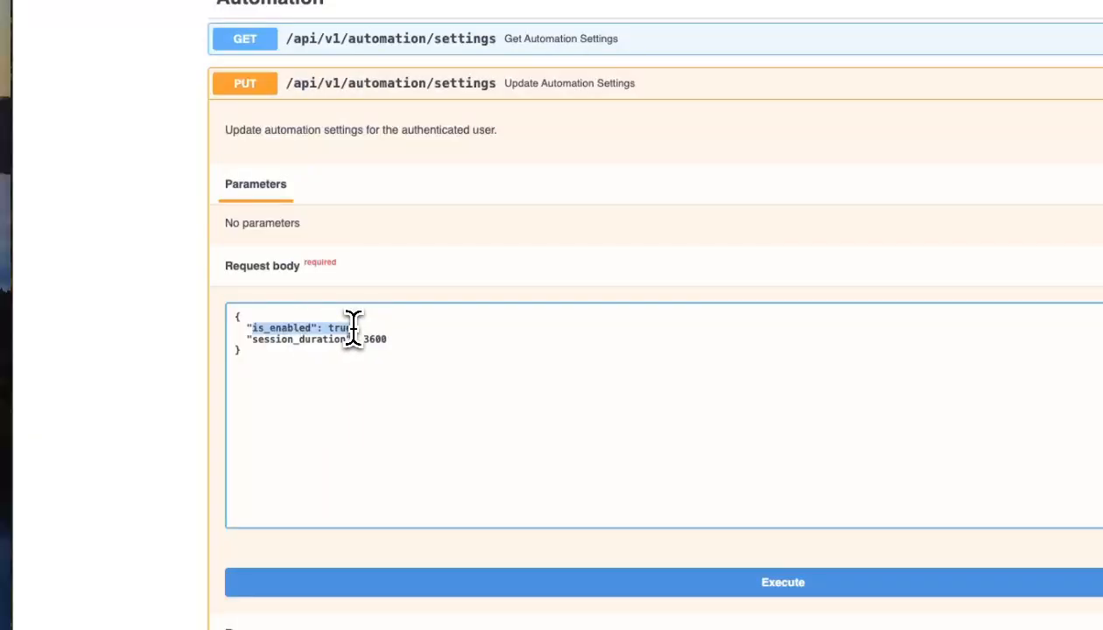
pyautogui.doubleClick(378, 340)
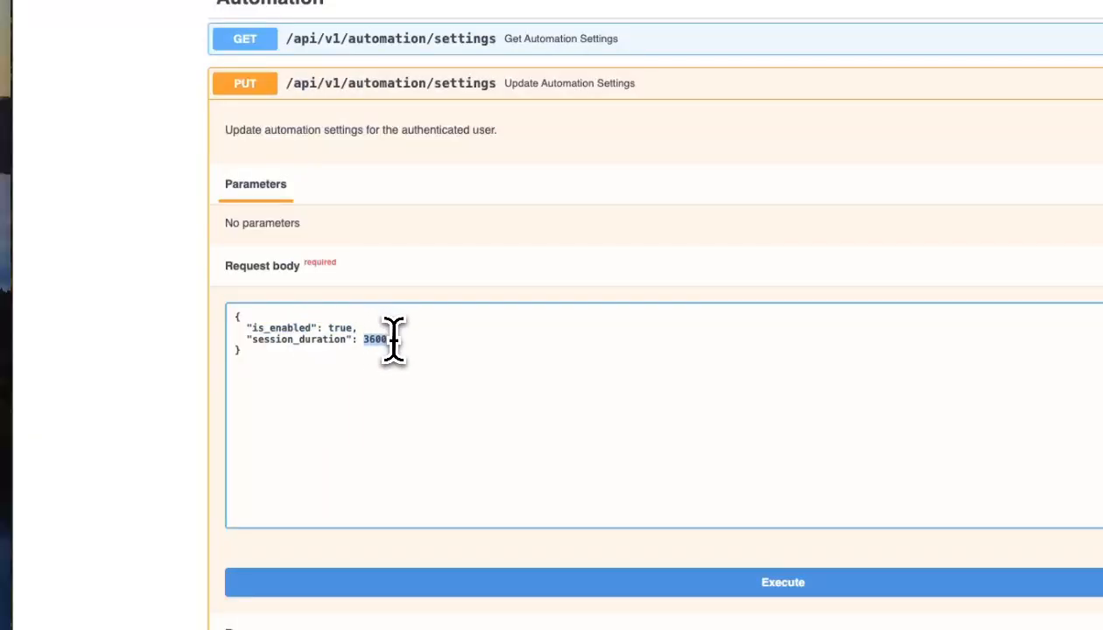
pyautogui.click(396, 342)
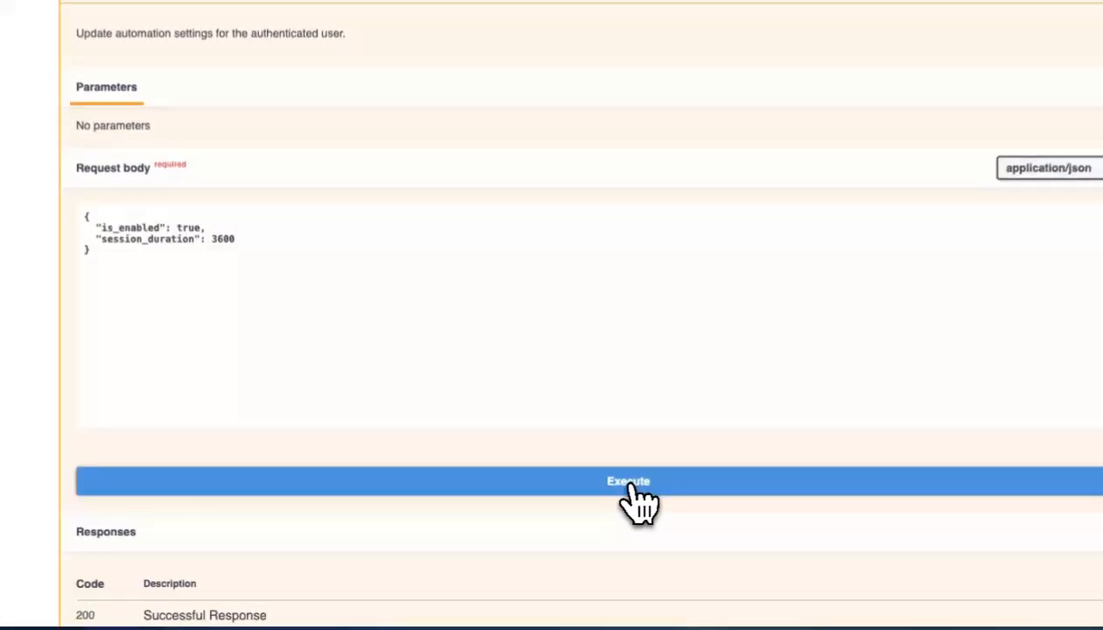
# - Execute the automation settings update and confirm the 200 response with is_enabled true
pyautogui.click(631, 490)
pyautogui.scroll(-5, 403, 333)
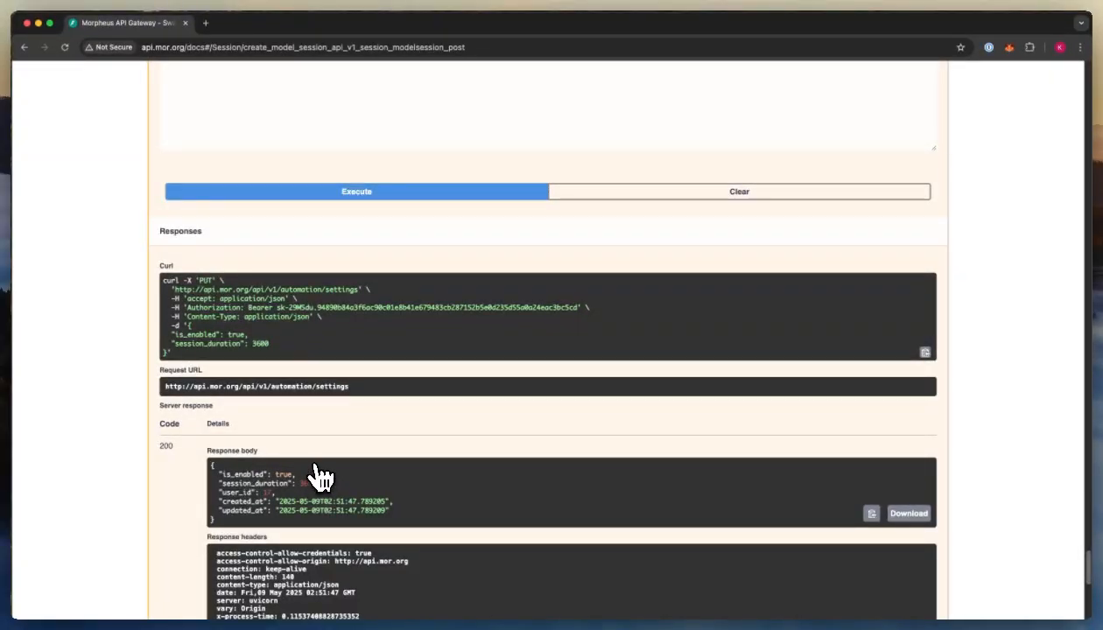
pyautogui.scroll(15, 320, 470)
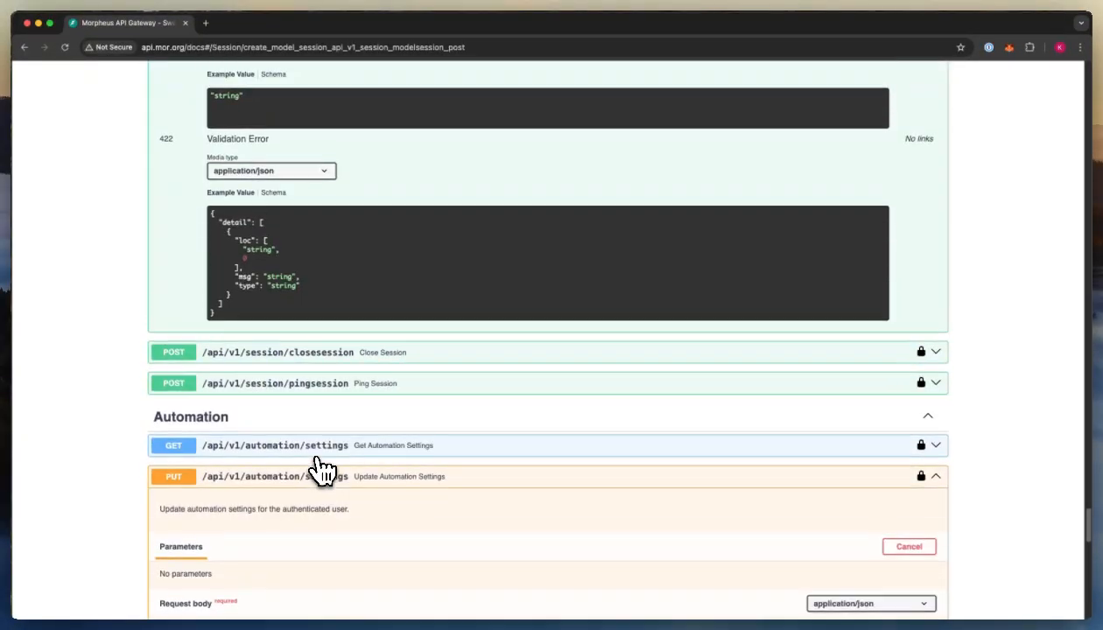
pyautogui.scroll(15, 320, 470)
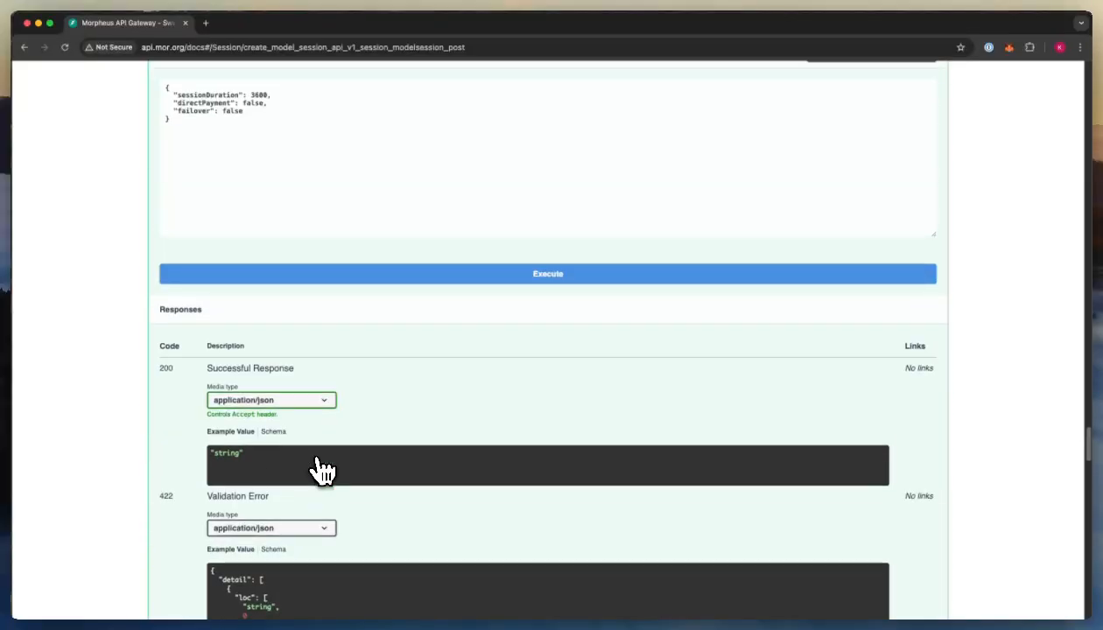
pyautogui.scroll(5, 317, 468)
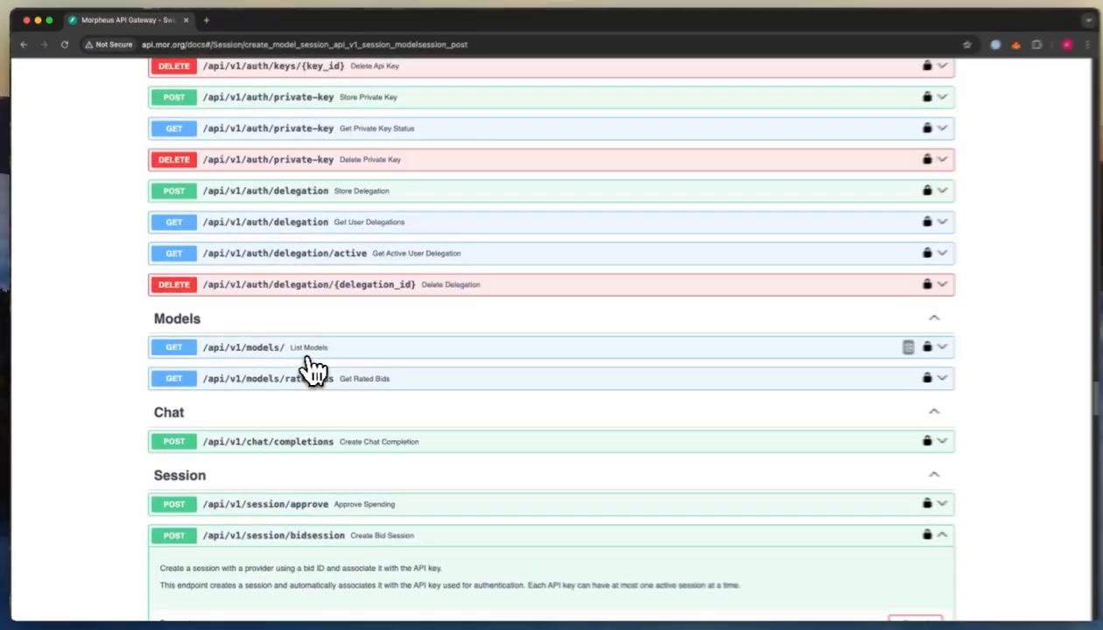
# - Run GET /api/v1/models/ and scroll through the model list, including mistral-31-24b and llama-3.3-70b
pyautogui.click(313, 369)
pyautogui.scroll(-3, 420, 368)
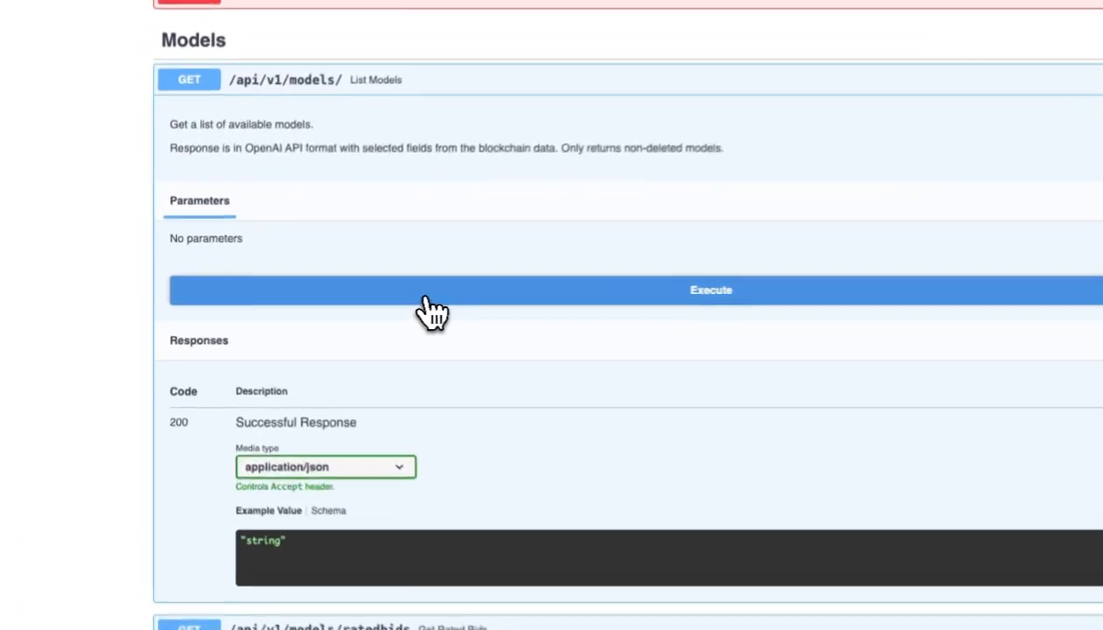
pyautogui.click(345, 300)
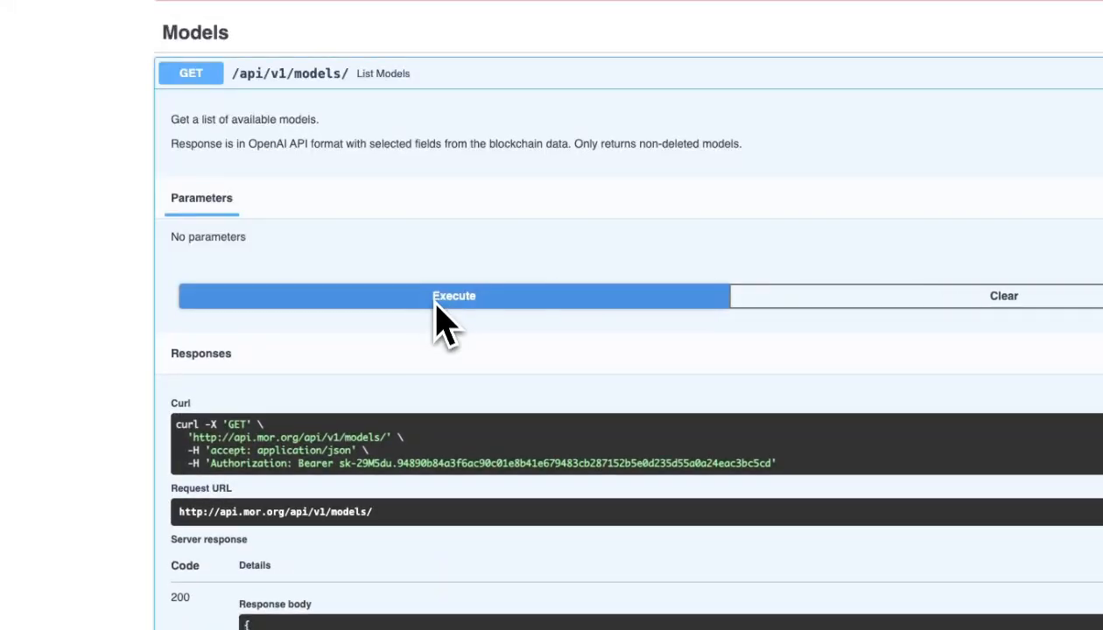
pyautogui.scroll(-5, 438, 324)
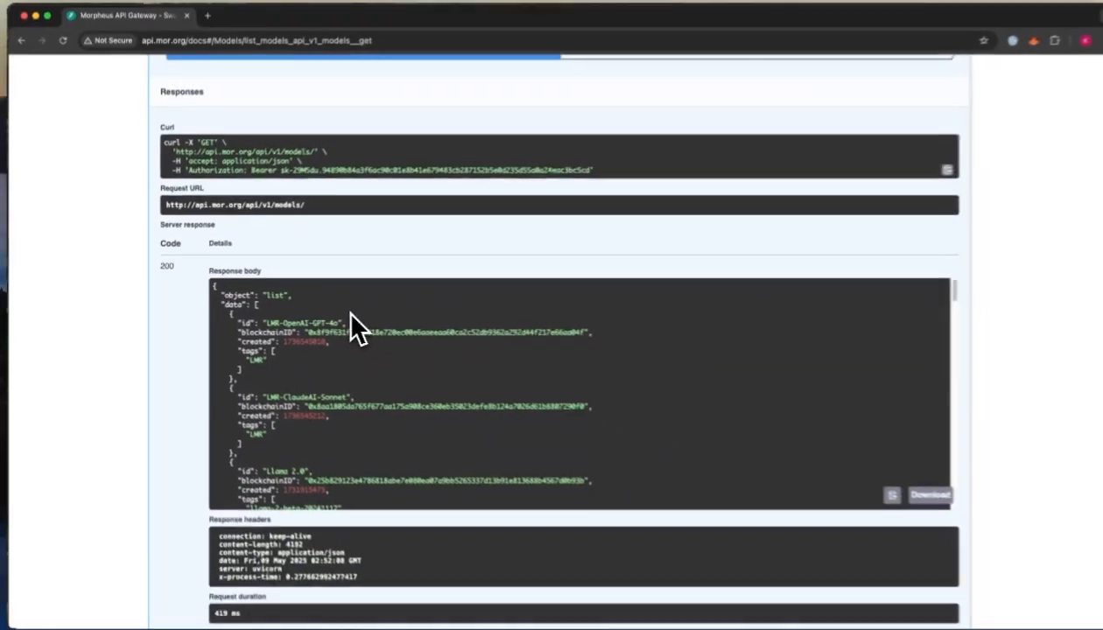
pyautogui.scroll(-3, 337, 361)
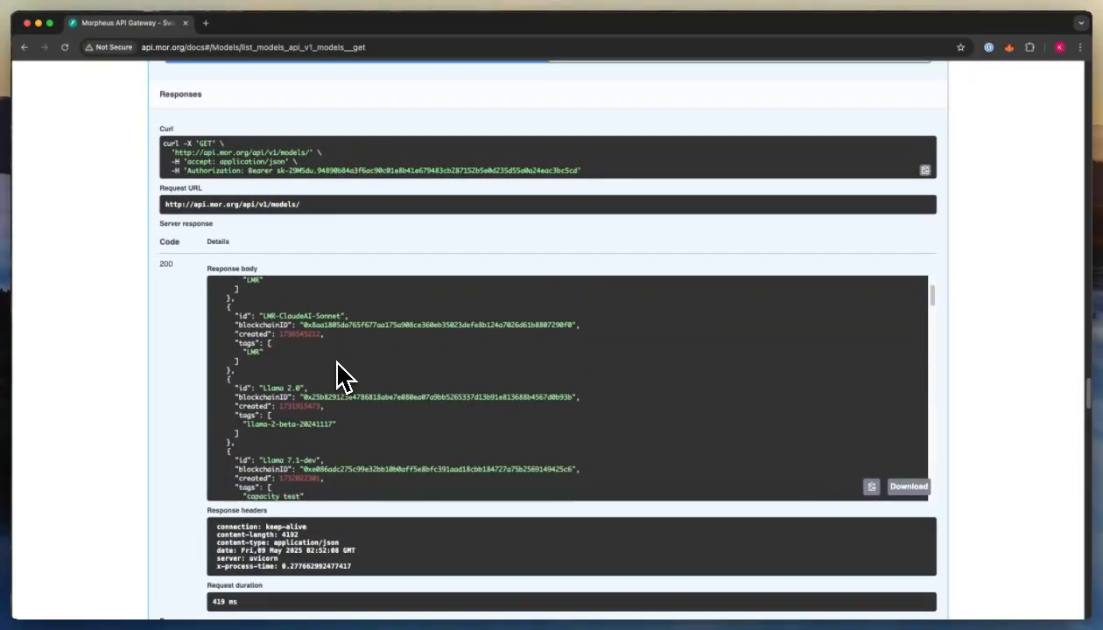
pyautogui.scroll(-10, 337, 377)
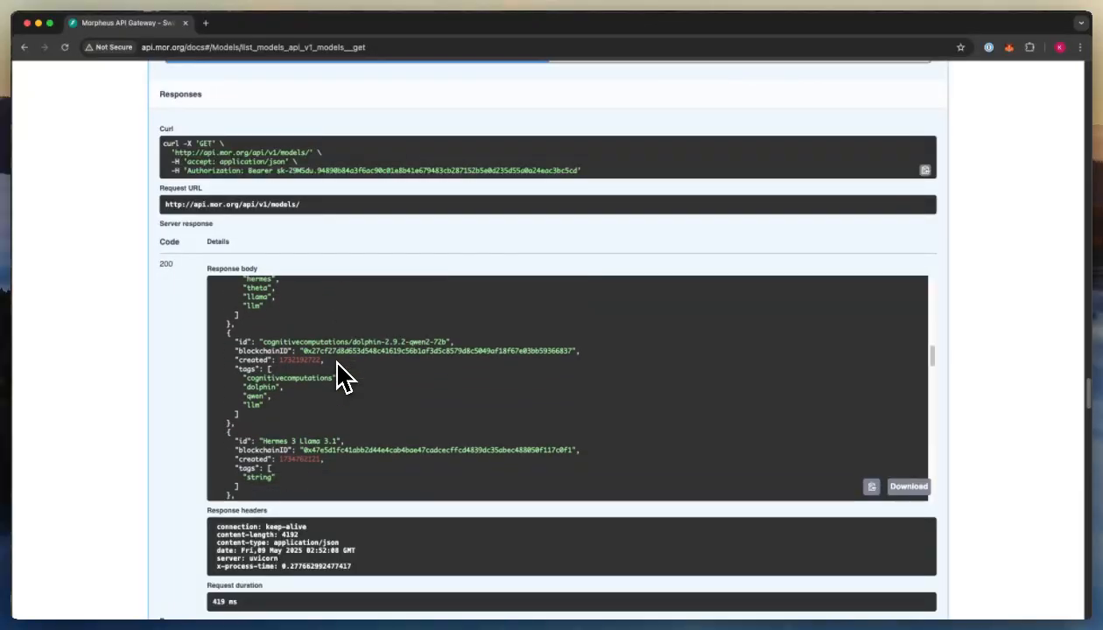
pyautogui.scroll(-10, 342, 378)
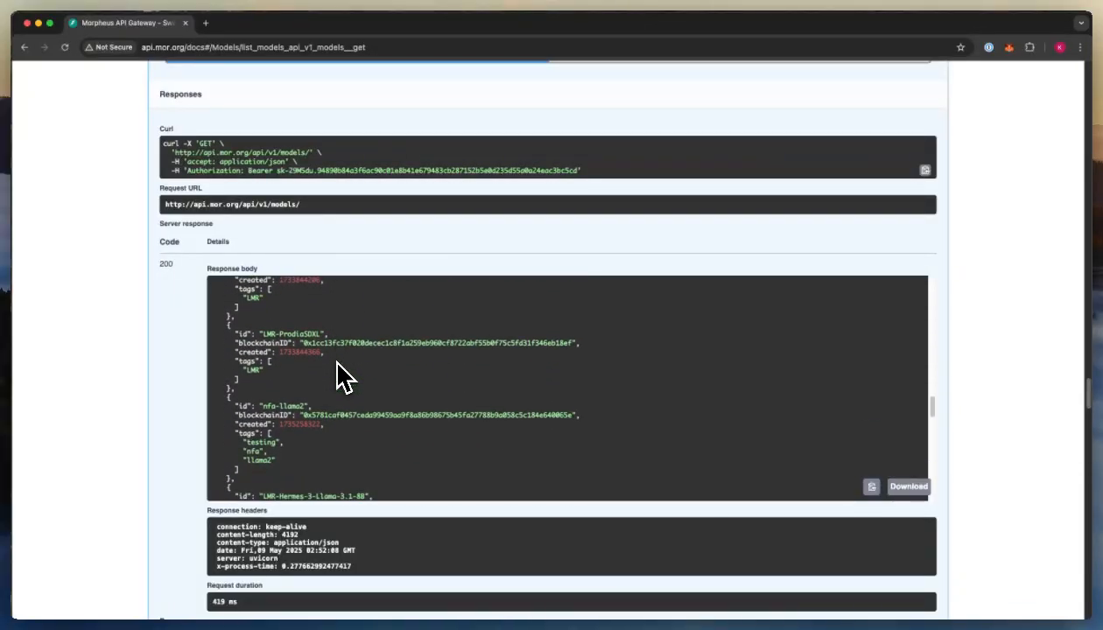
pyautogui.scroll(-10, 341, 378)
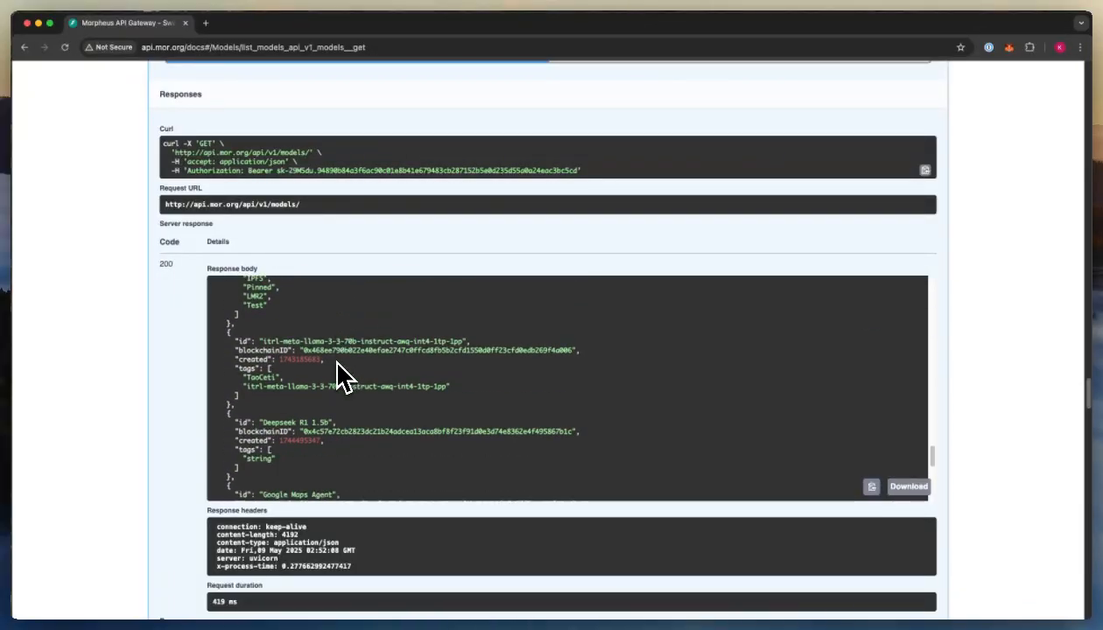
pyautogui.scroll(-10, 341, 378)
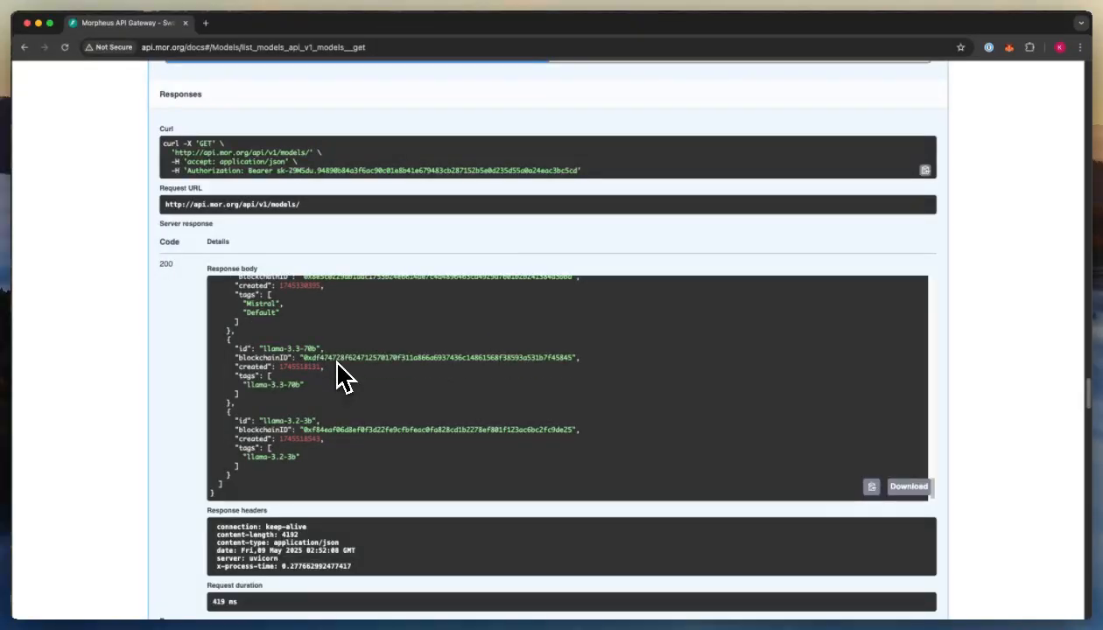
pyautogui.scroll(2, 341, 376)
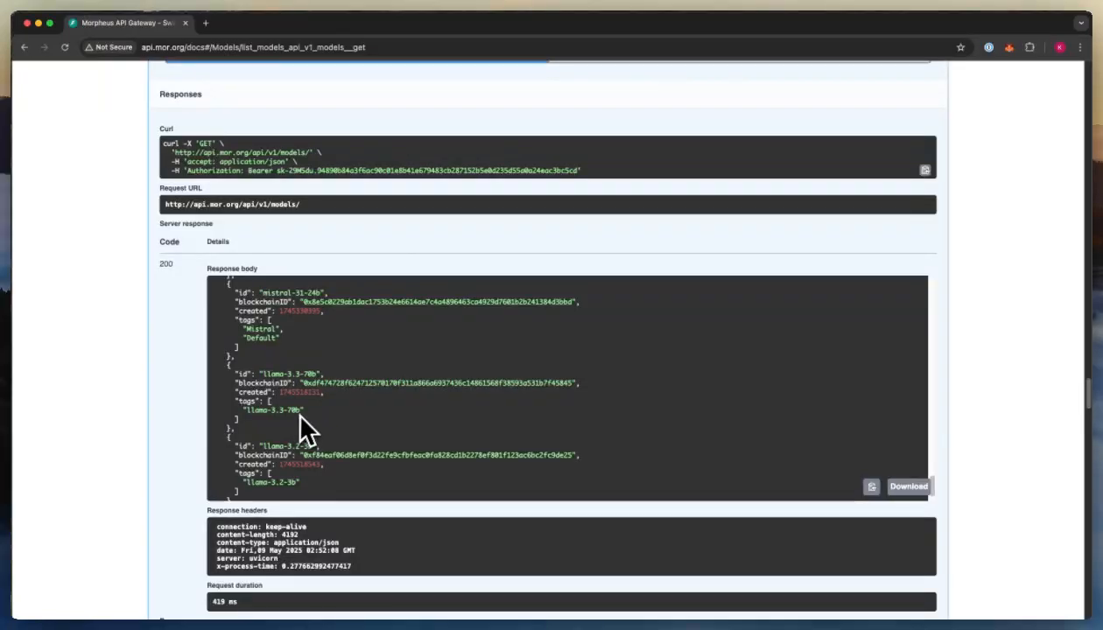
# - Copy the llama-3.3-70b model id from the models response
pyautogui.scroll(-1, 327, 418)
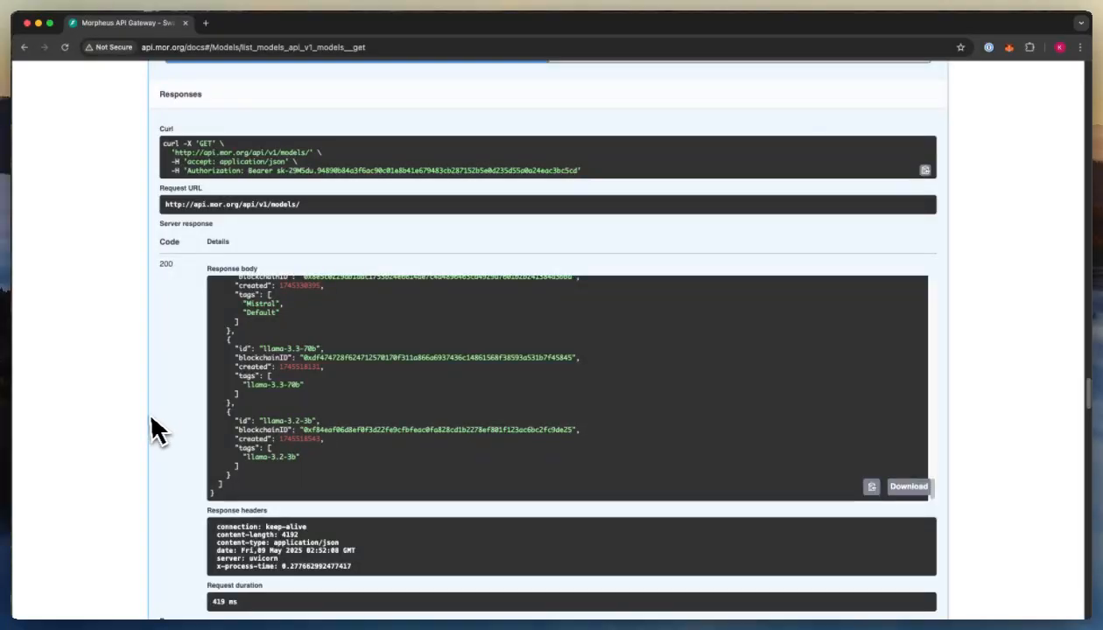
pyautogui.scroll(1, 237, 418)
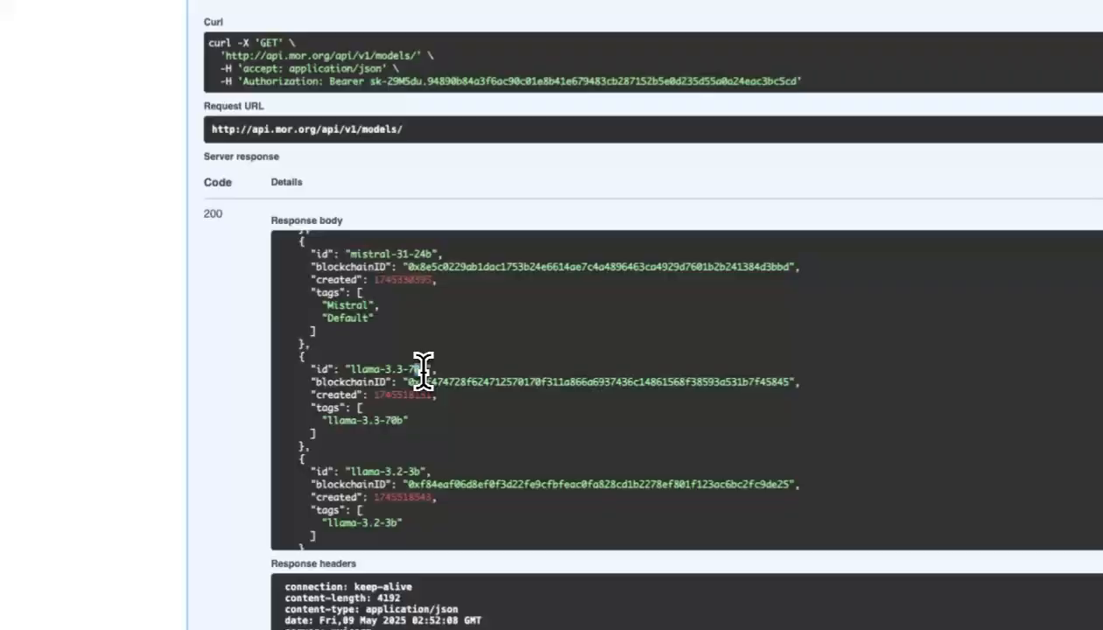
pyautogui.moveTo(316, 373); pyautogui.dragTo(263, 372)
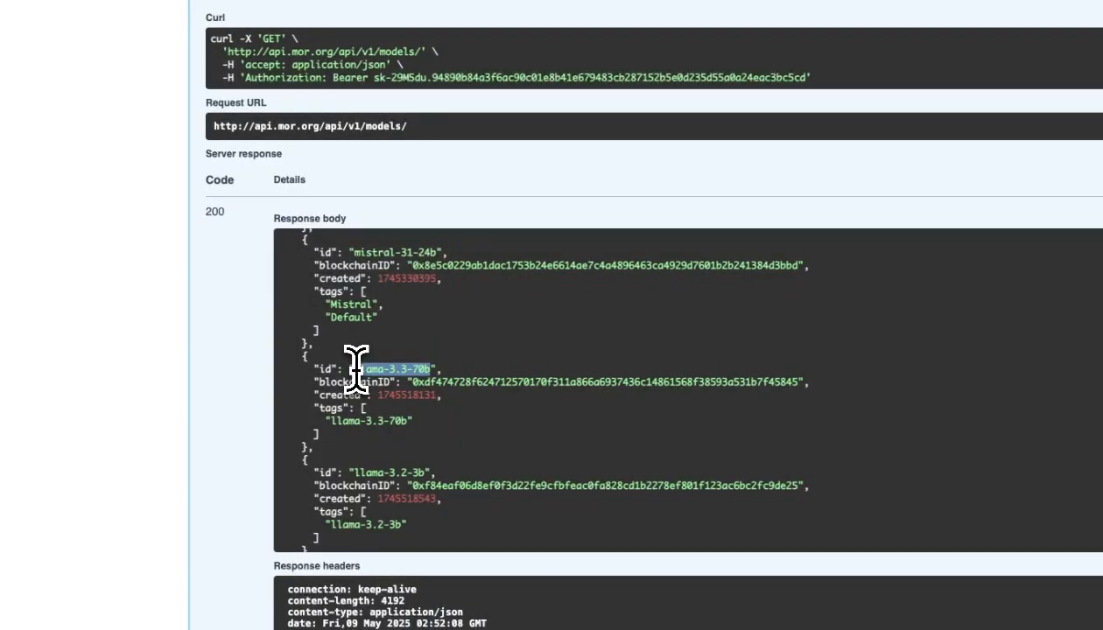
# - In the Create Chat Completion body, replace model "default" with "llama-3.3-70b"
pyautogui.scroll(-10, 185, 388)
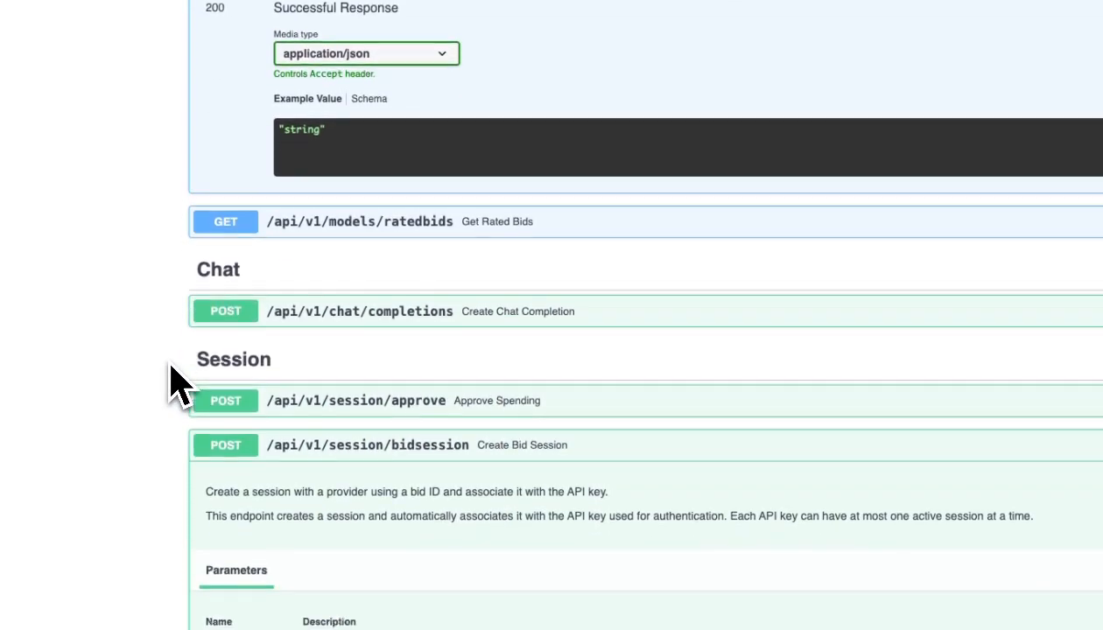
pyautogui.click(430, 289)
pyautogui.scroll(-1, 438, 333)
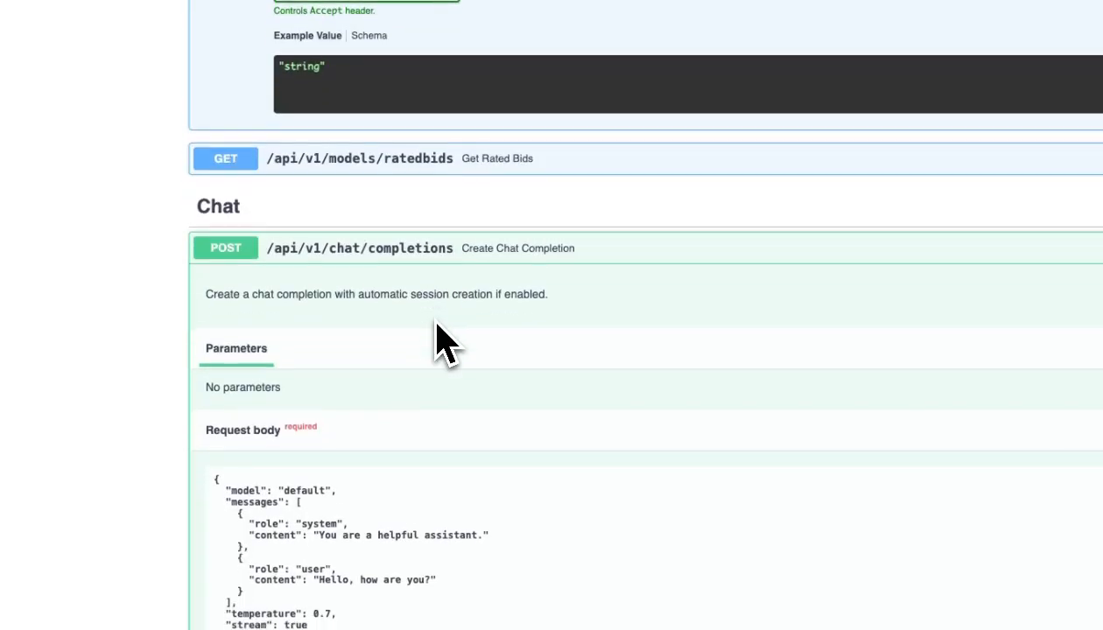
pyautogui.scroll(-2, 436, 323)
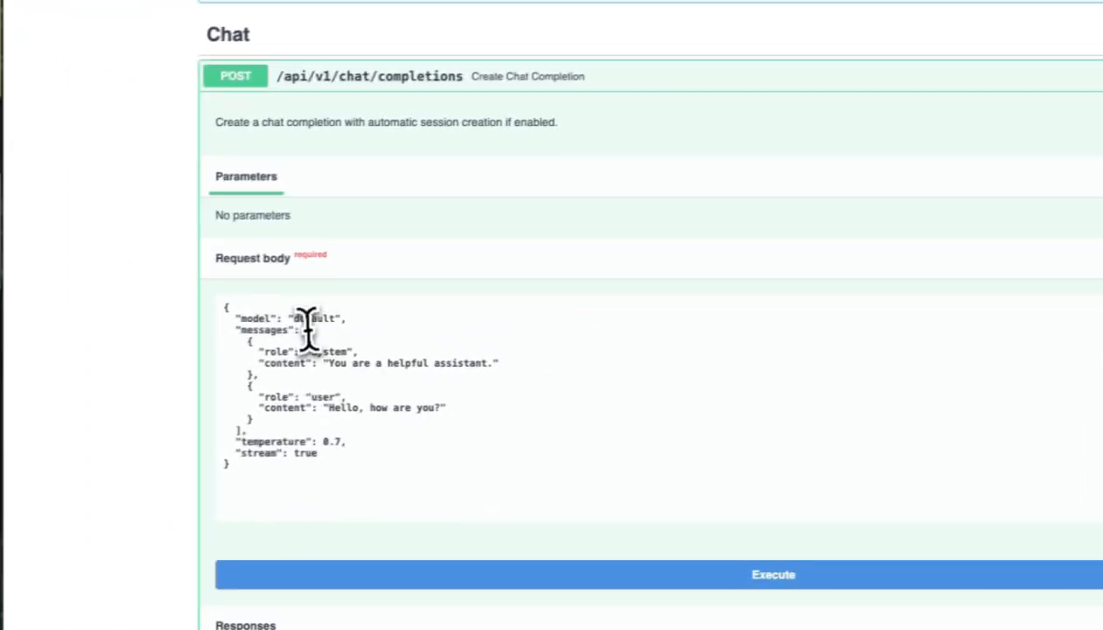
pyautogui.doubleClick(317, 318)
pyautogui.write('llama-3.3-70b')
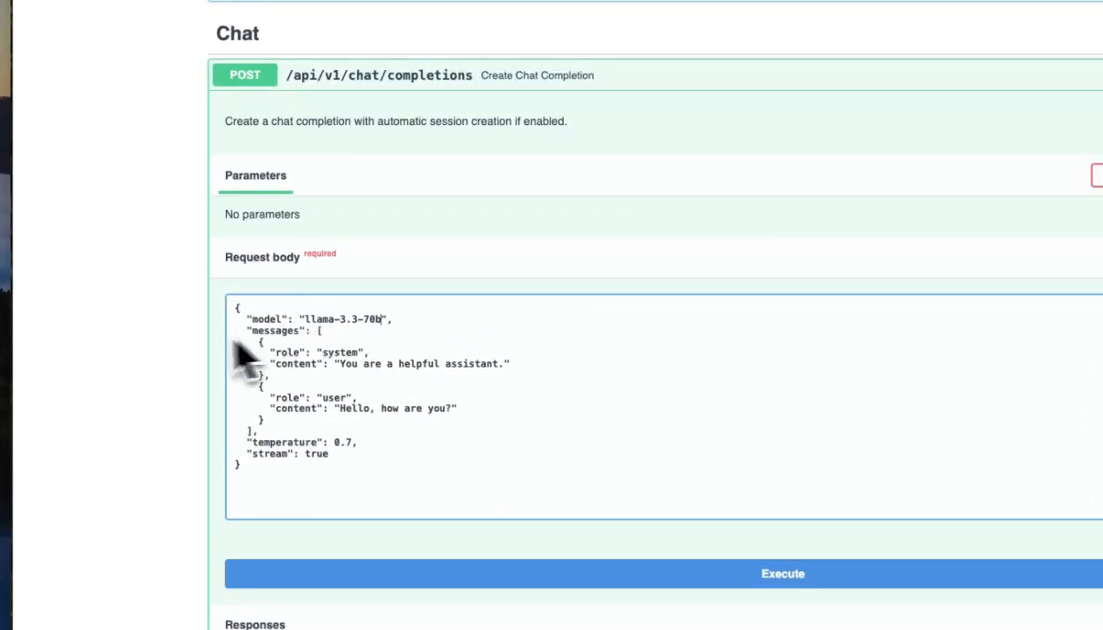
# - Copy the generated API key value from the earlier response
pyautogui.scroll(20, 172, 335)
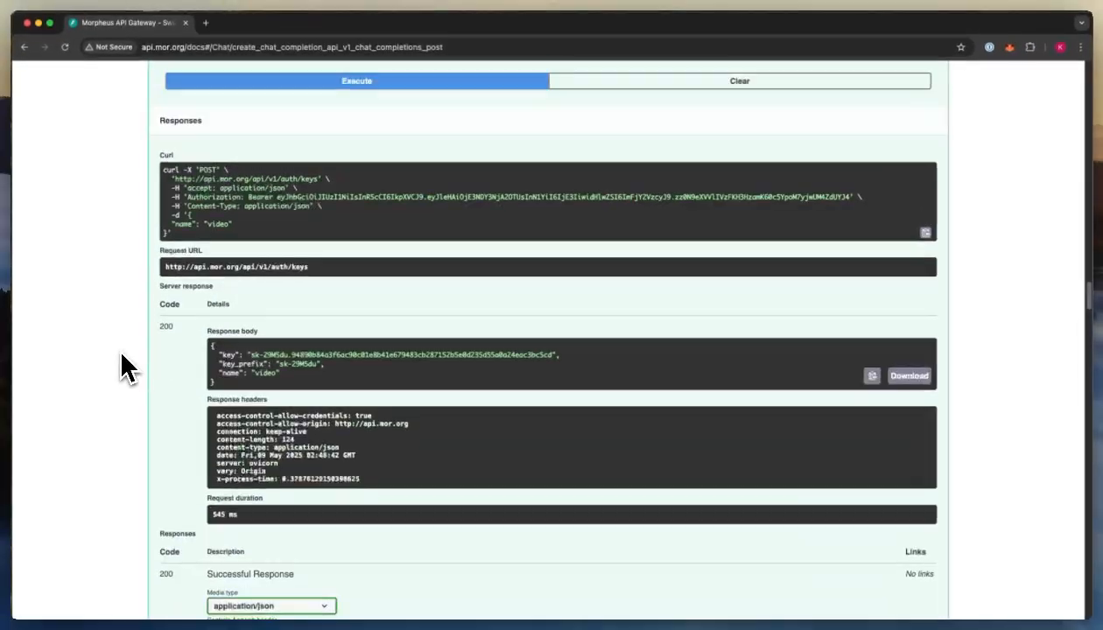
pyautogui.scroll(3, 122, 360)
pyautogui.scroll(-1, 526, 511)
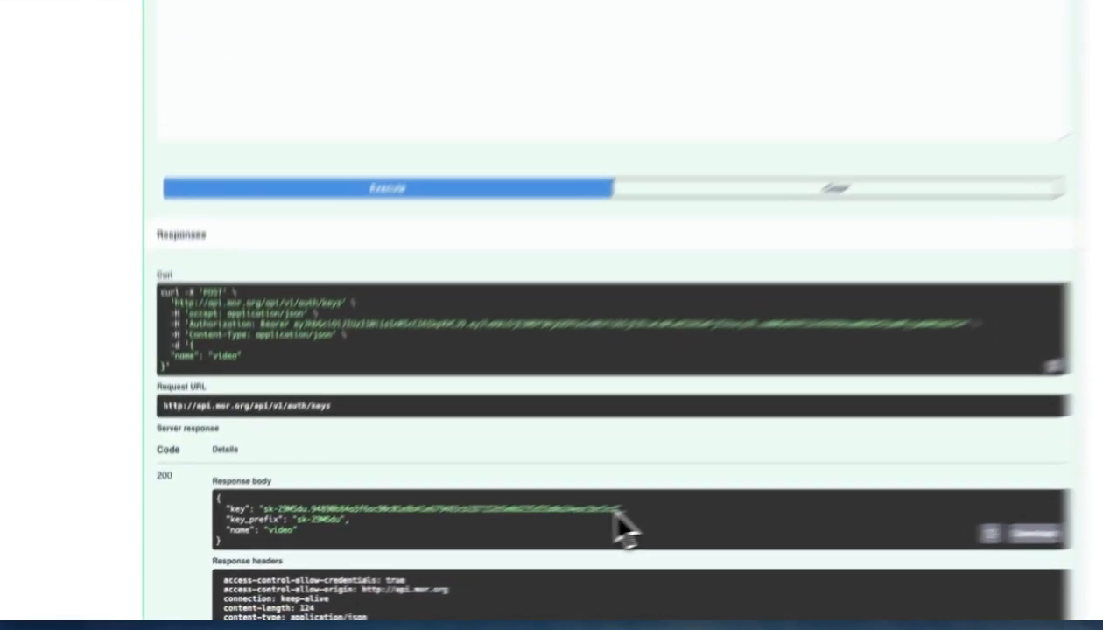
pyautogui.moveTo(618, 511); pyautogui.dragTo(254, 510)
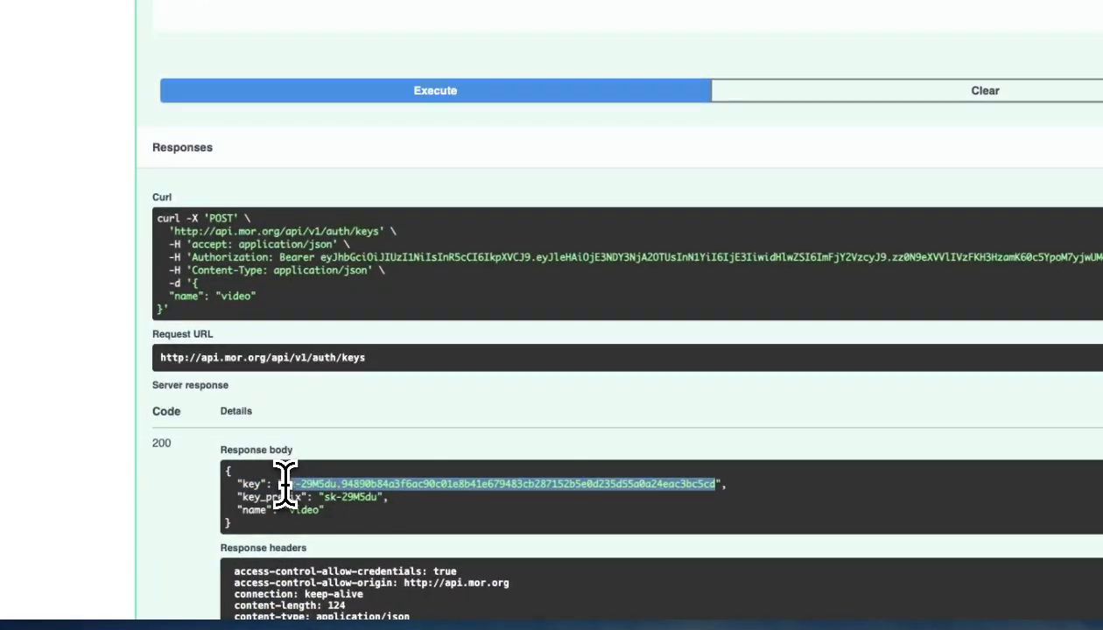
pyautogui.scroll(-20, 185, 407)
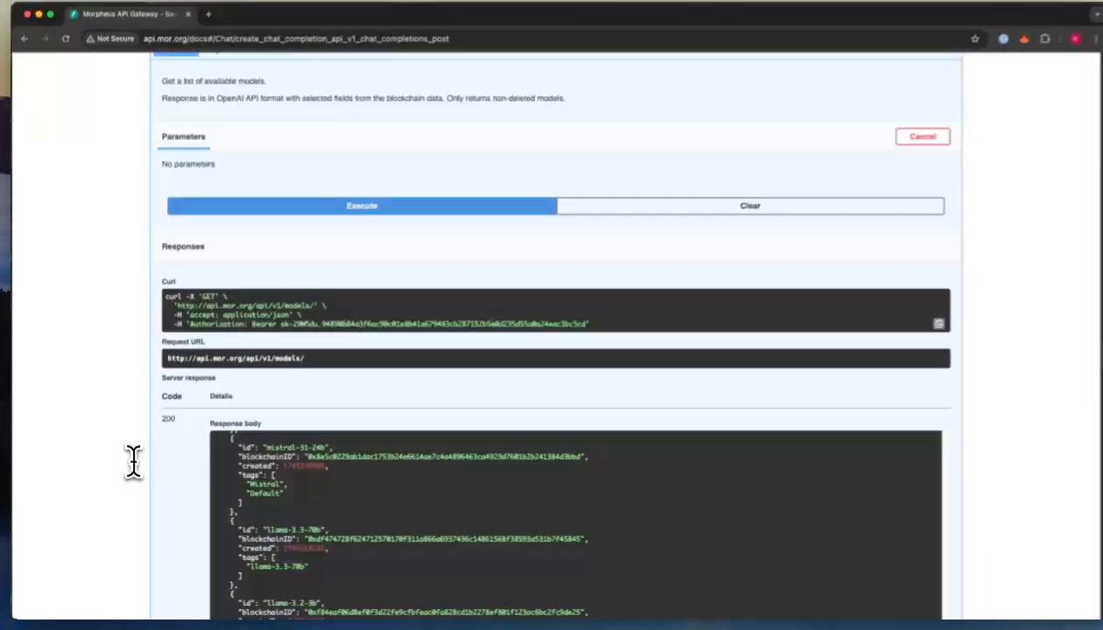
pyautogui.scroll(-10, 183, 399)
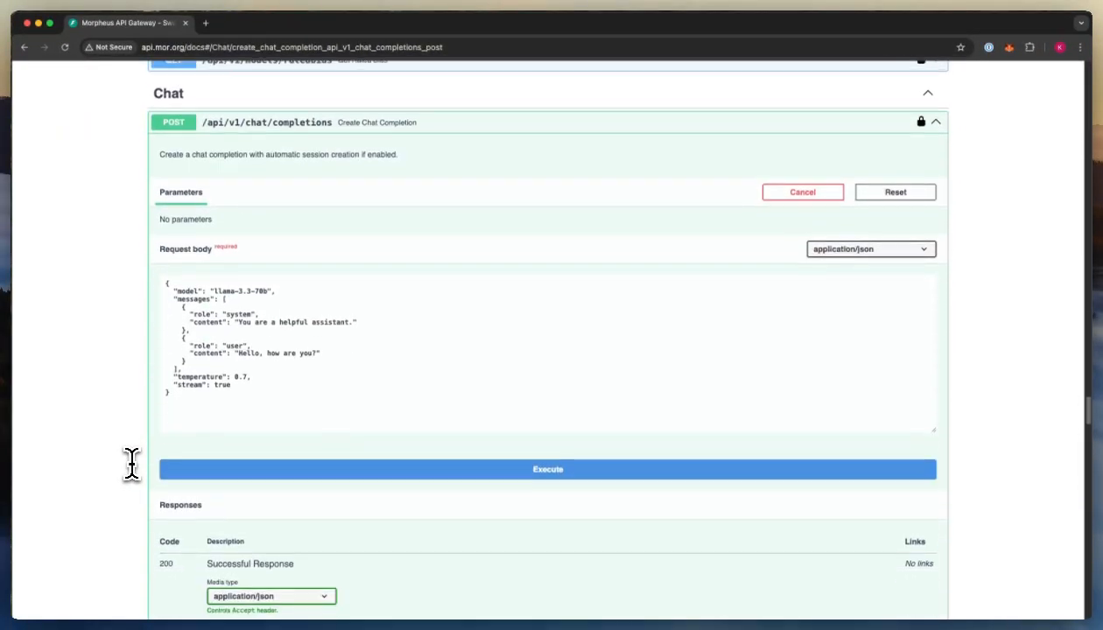
# - Authorize the chat completions endpoint with the pasted API key and close the dialog
pyautogui.click(920, 122)
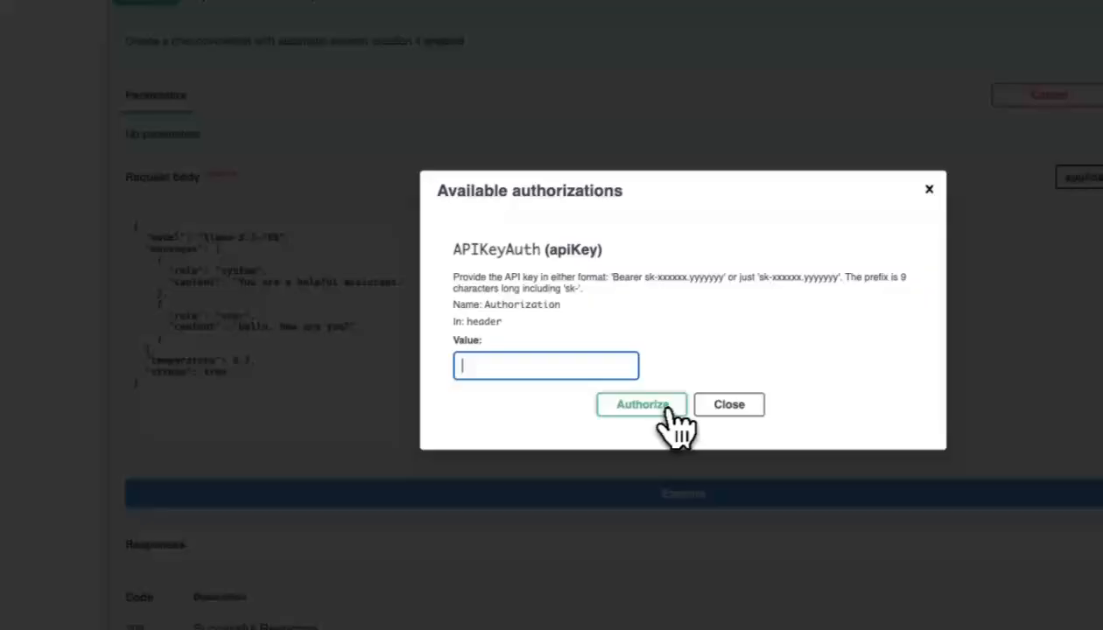
pyautogui.press('super+v')
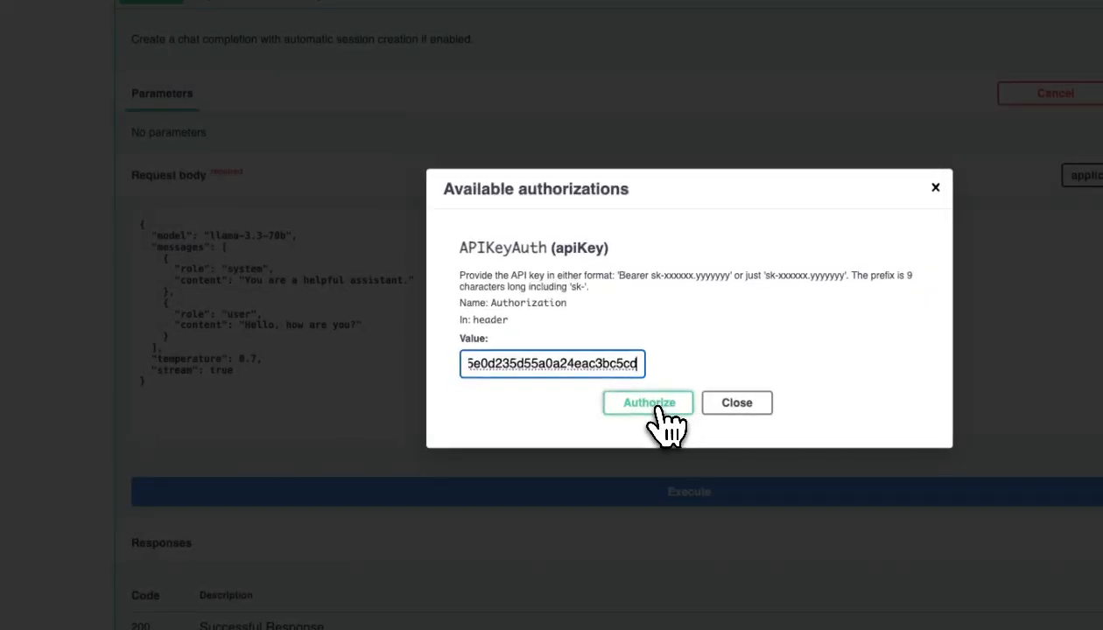
pyautogui.click(390, 482)
pyautogui.click(448, 483)
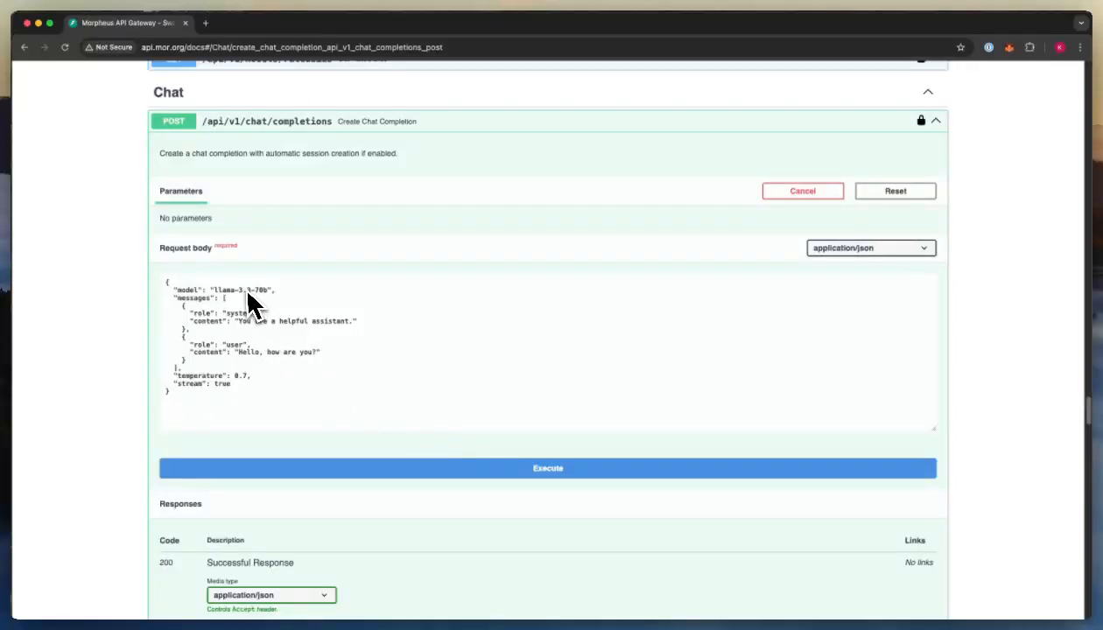
# - Execute the llama-3.3-70b chat completion and review the code 200 streamed response
pyautogui.click(510, 471)
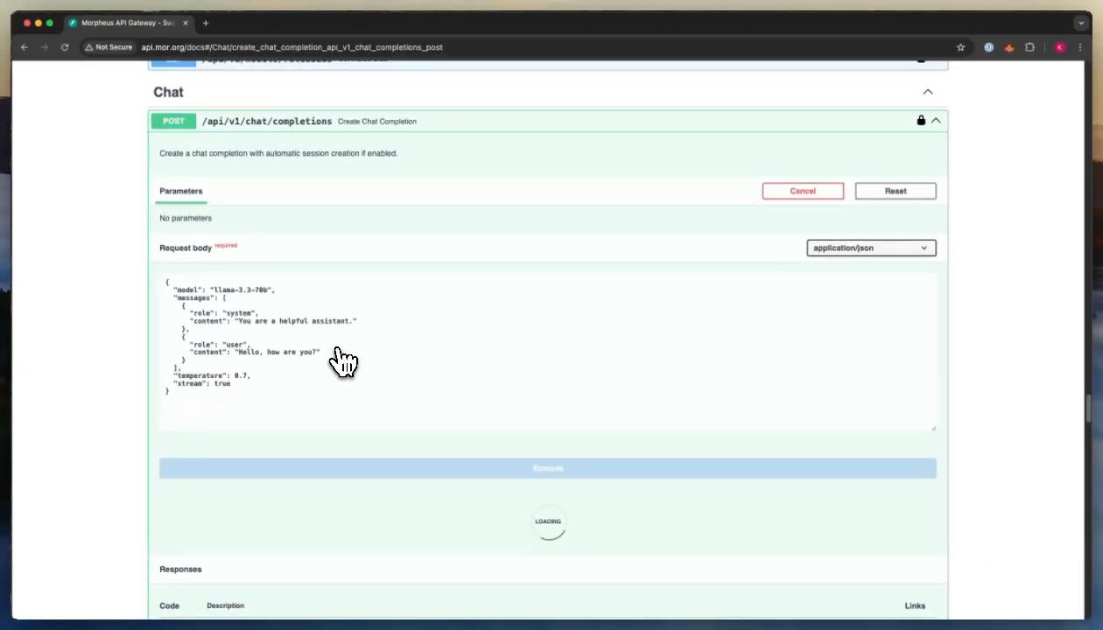
pyautogui.scroll(-3, 341, 359)
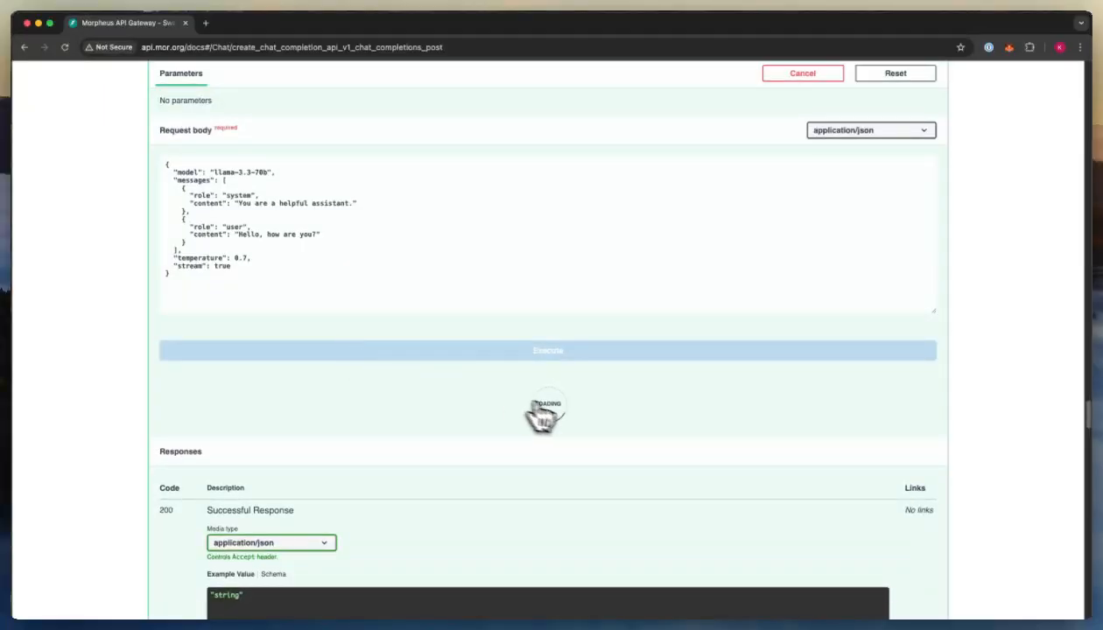
pyautogui.scroll(-5, 534, 416)
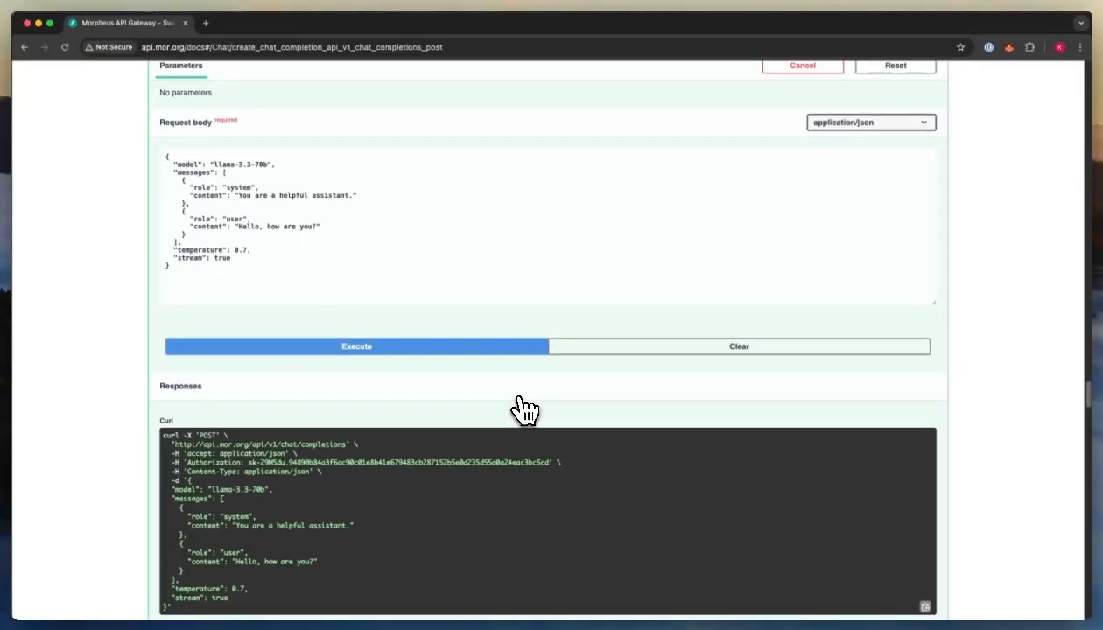
pyautogui.scroll(-4, 526, 411)
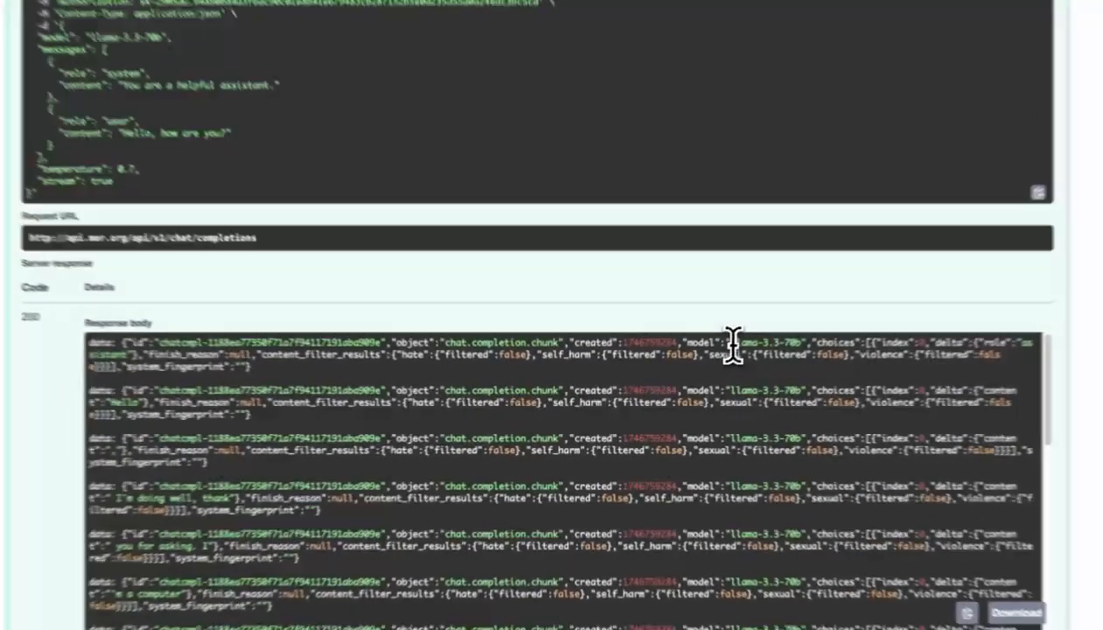
# - Highlight the model name in the reply, then select the llama-3.3-70b model value in the request body
pyautogui.moveTo(698, 364); pyautogui.dragTo(758, 365)
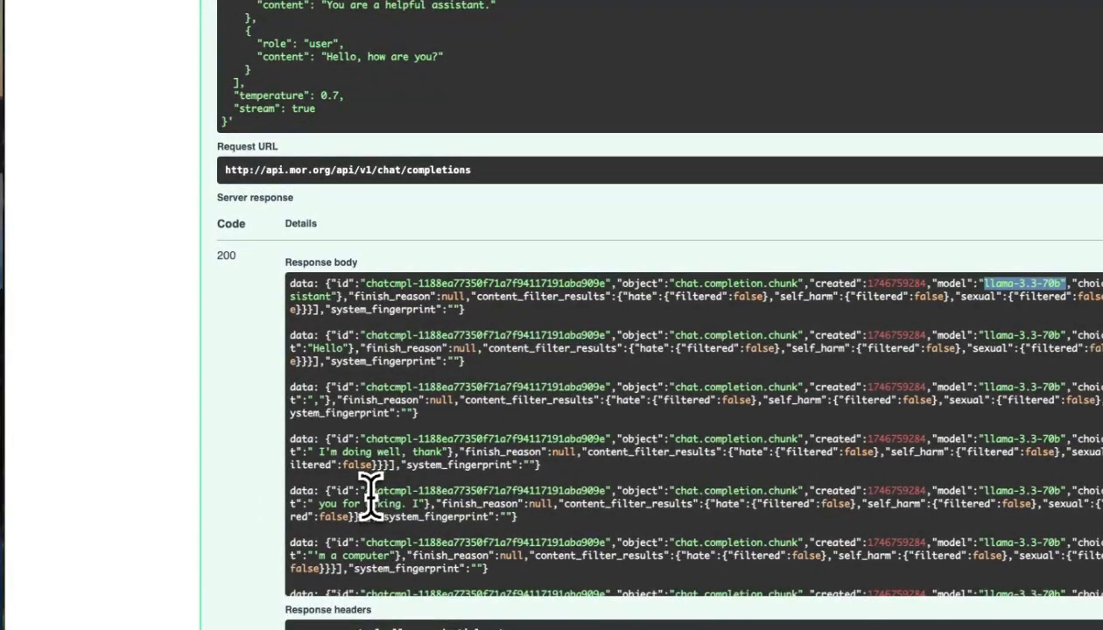
pyautogui.rightClick(422, 462)
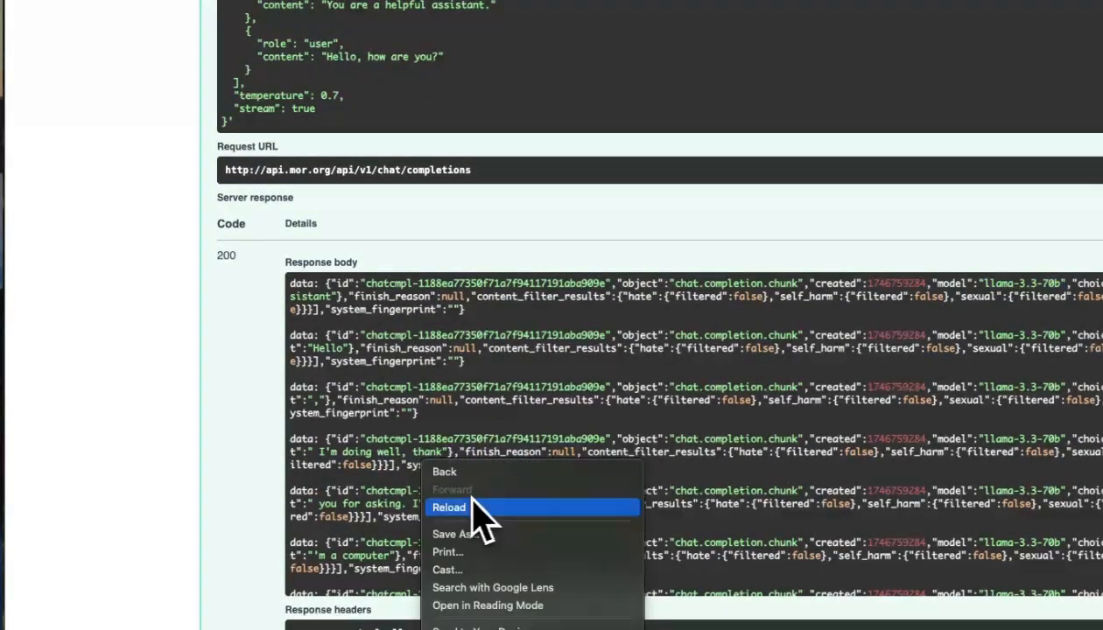
pyautogui.click(357, 525)
pyautogui.scroll(3, 420, 491)
pyautogui.scroll(6, 420, 466)
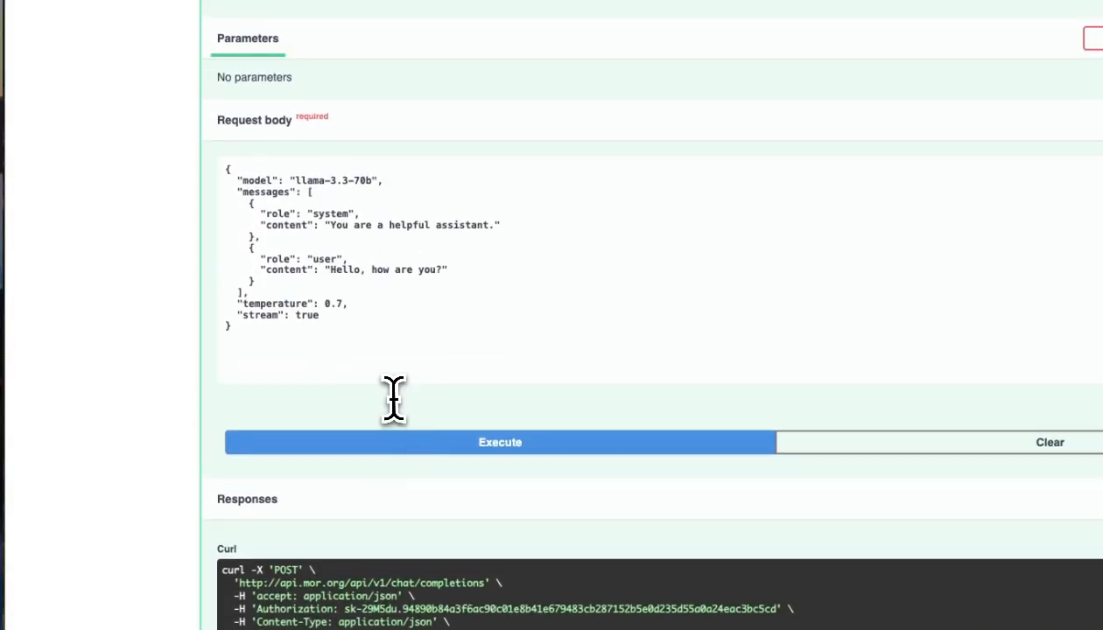
pyautogui.moveTo(371, 261); pyautogui.dragTo(296, 261)
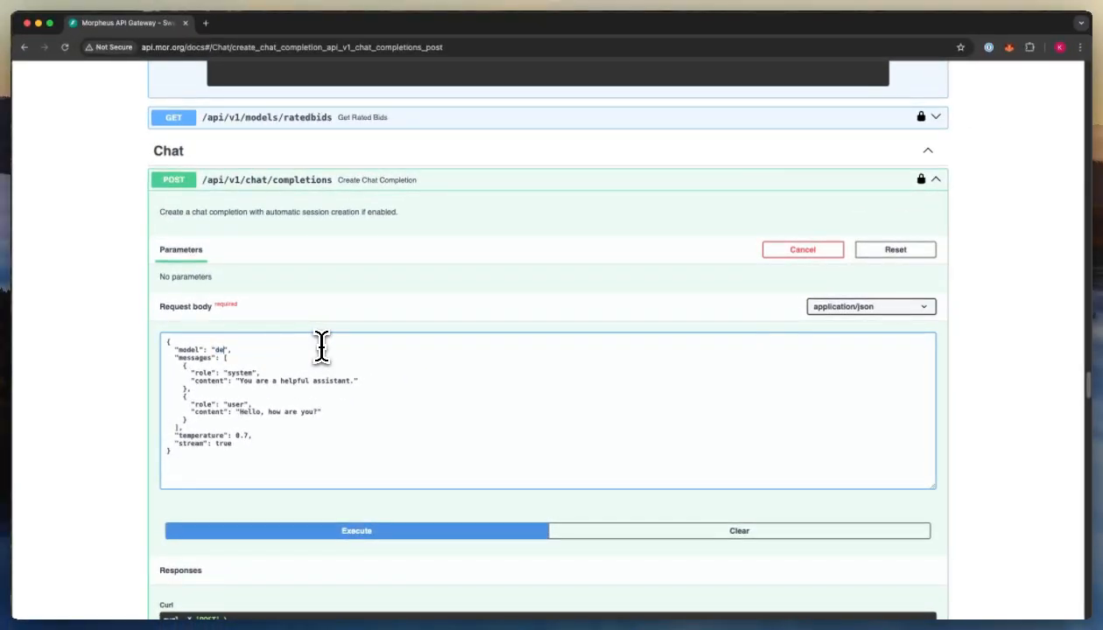
# - Replace the request body's model with 'default' and send the chat completion request
pyautogui.write('default')
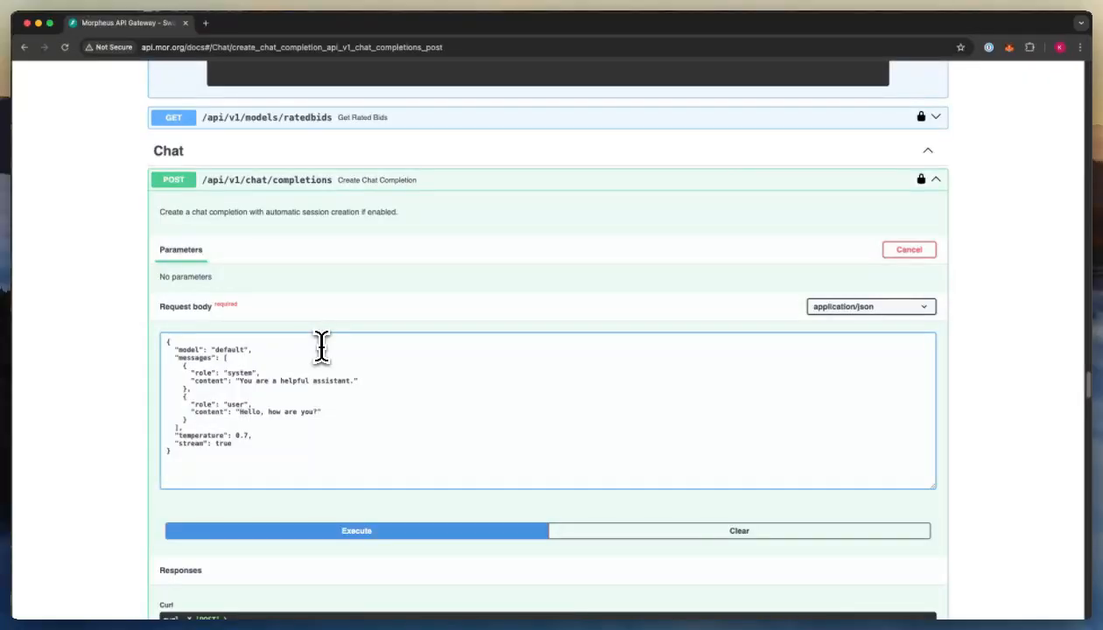
pyautogui.scroll(-1, 401, 443)
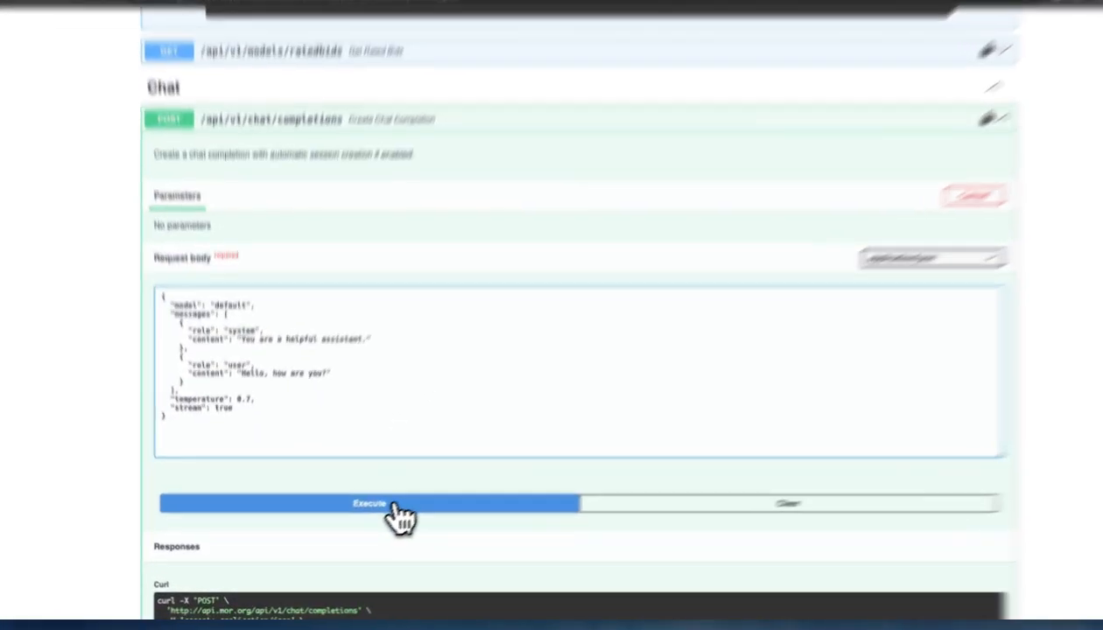
pyautogui.click(395, 505)
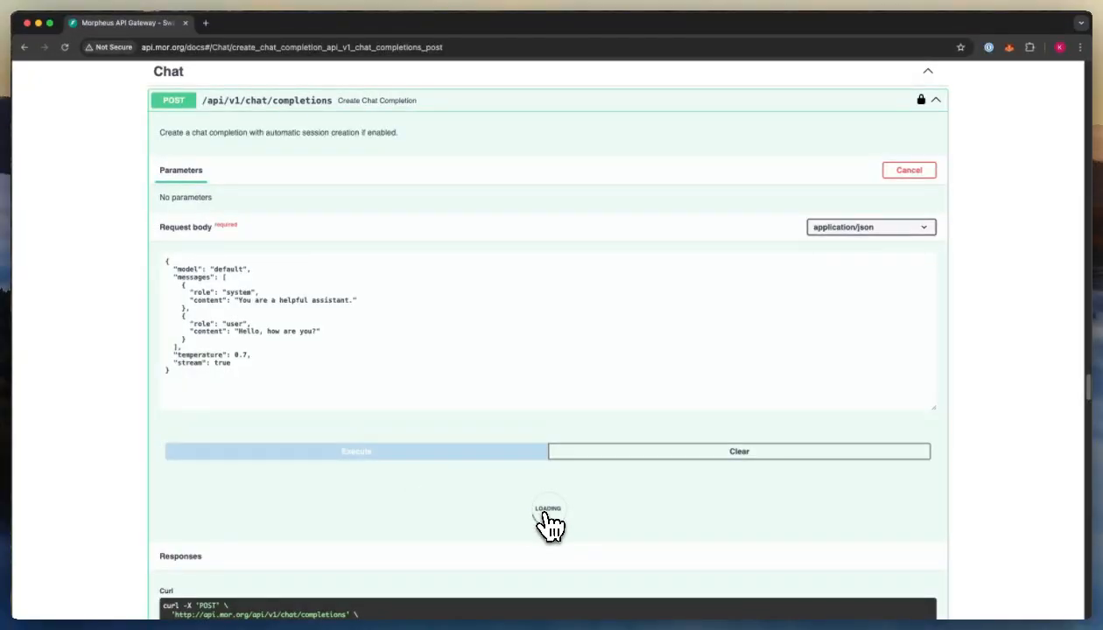
# - Inspect the streamed chunks, highlighting the mistral-31-24b model name, then return to the request body
pyautogui.scroll(-5, 549, 526)
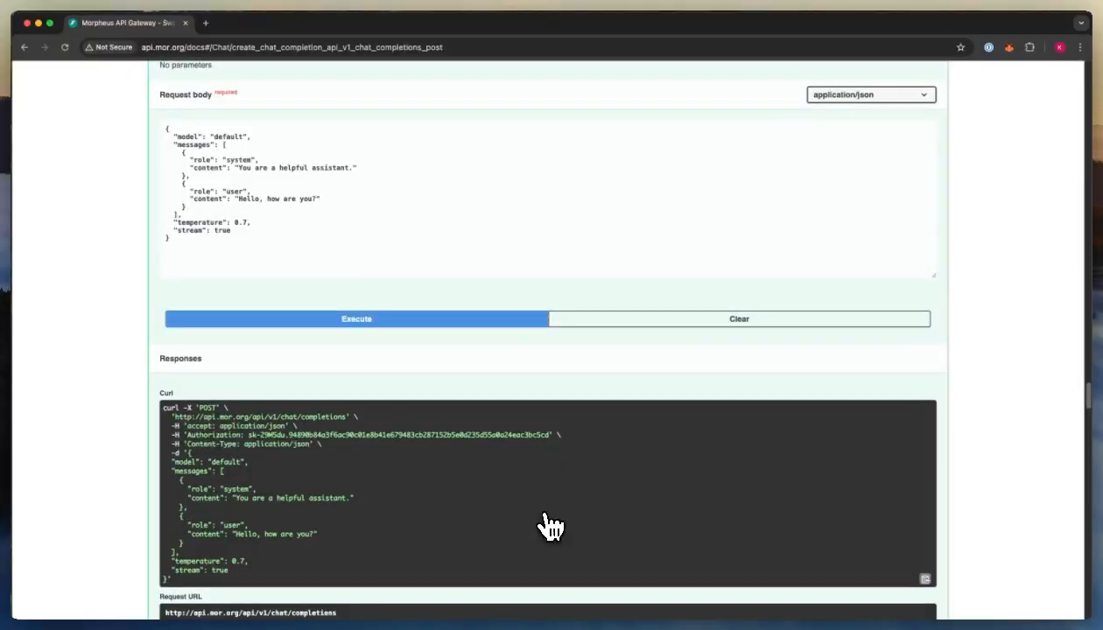
pyautogui.scroll(-5, 550, 525)
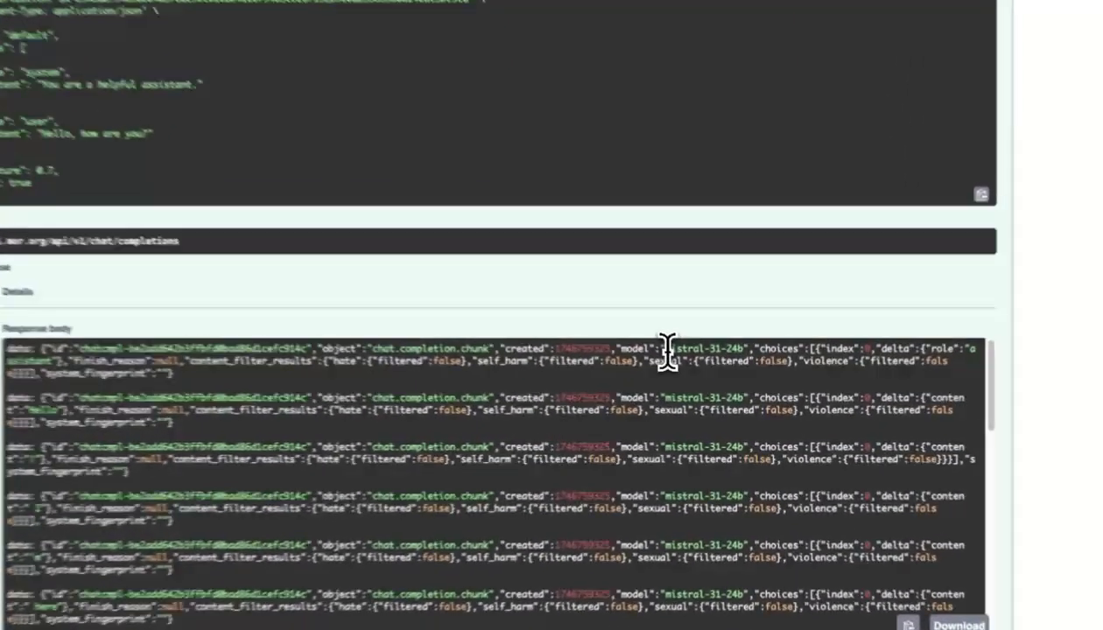
pyautogui.moveTo(686, 372); pyautogui.dragTo(744, 344)
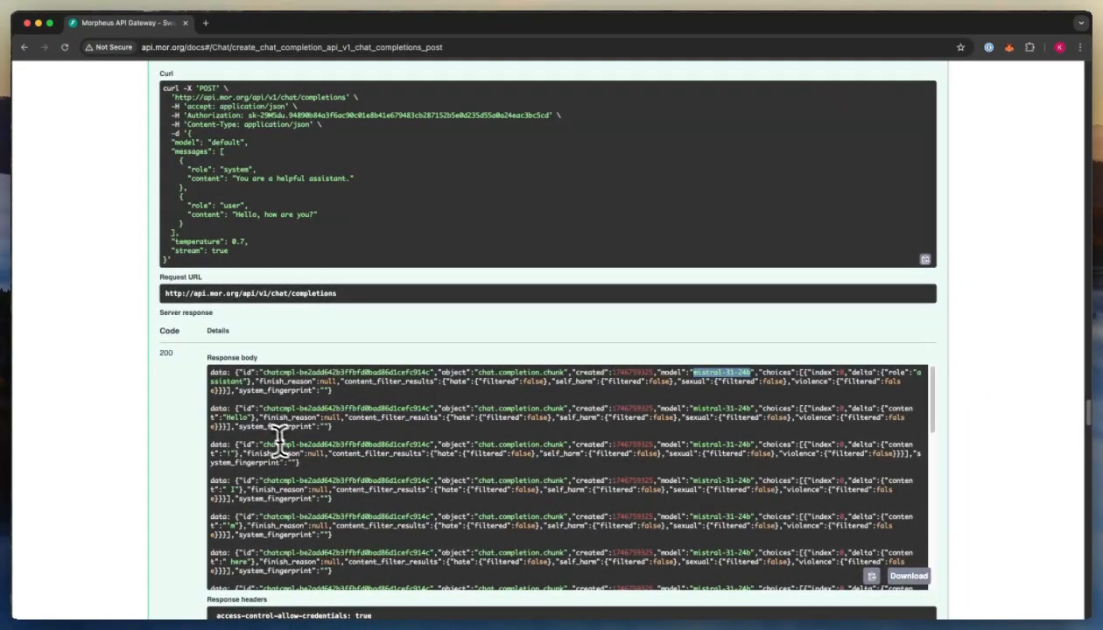
pyautogui.scroll(-3, 236, 431)
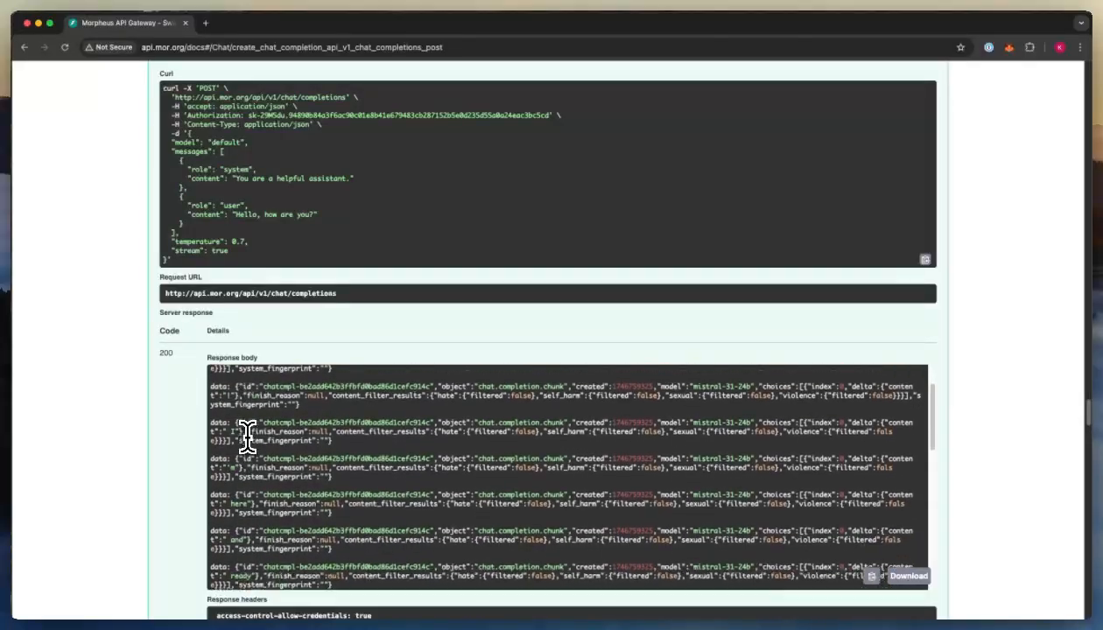
pyautogui.scroll(-6, 248, 438)
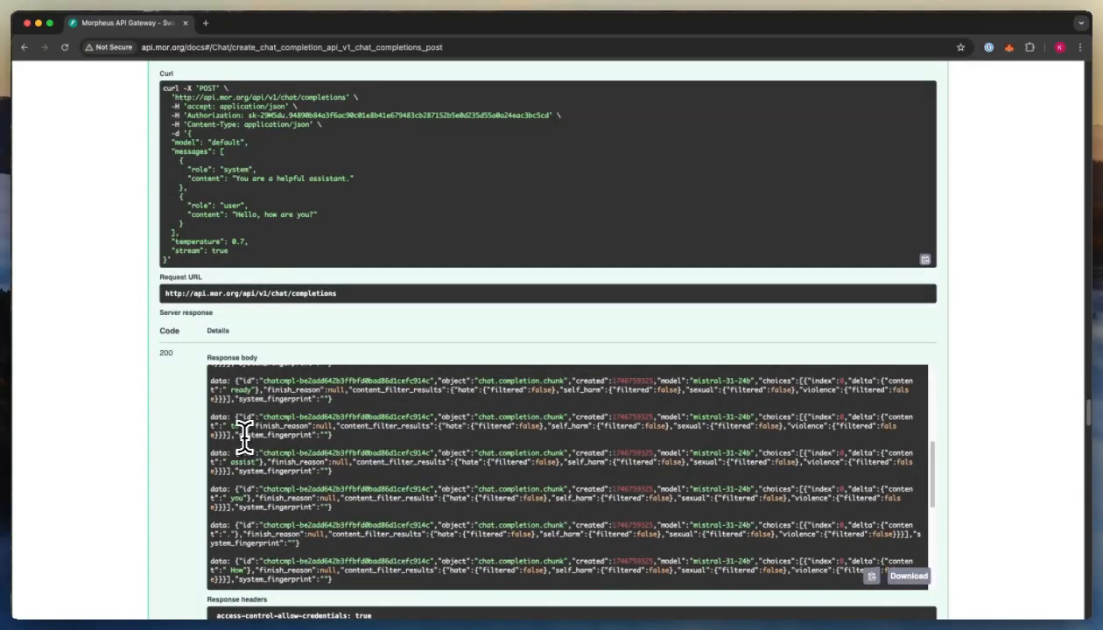
pyautogui.scroll(10, 134, 425)
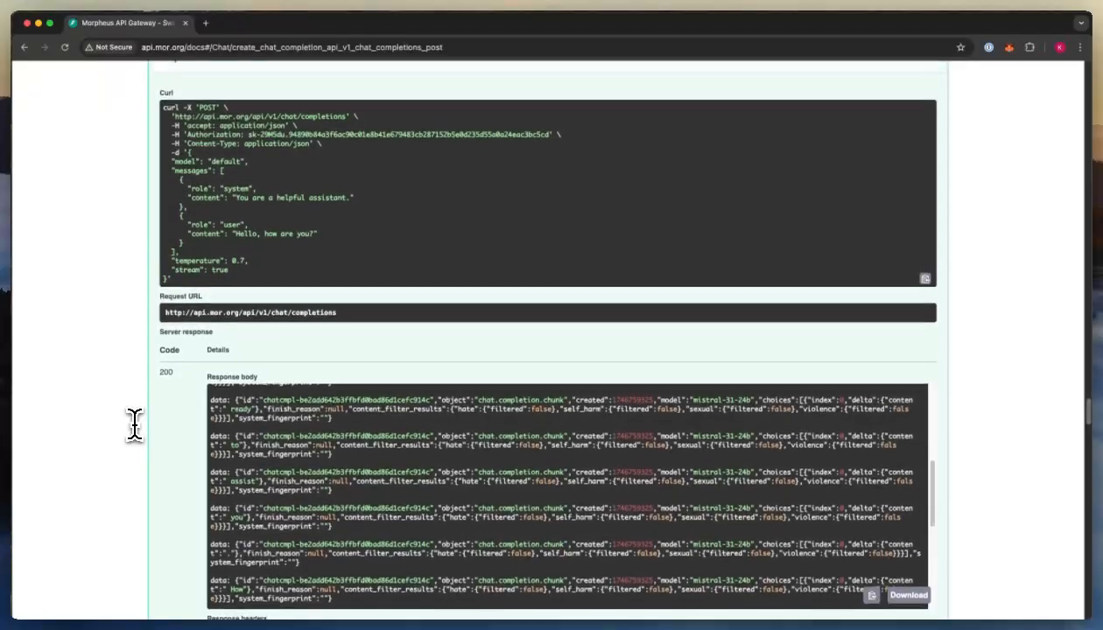
pyautogui.scroll(2, 134, 425)
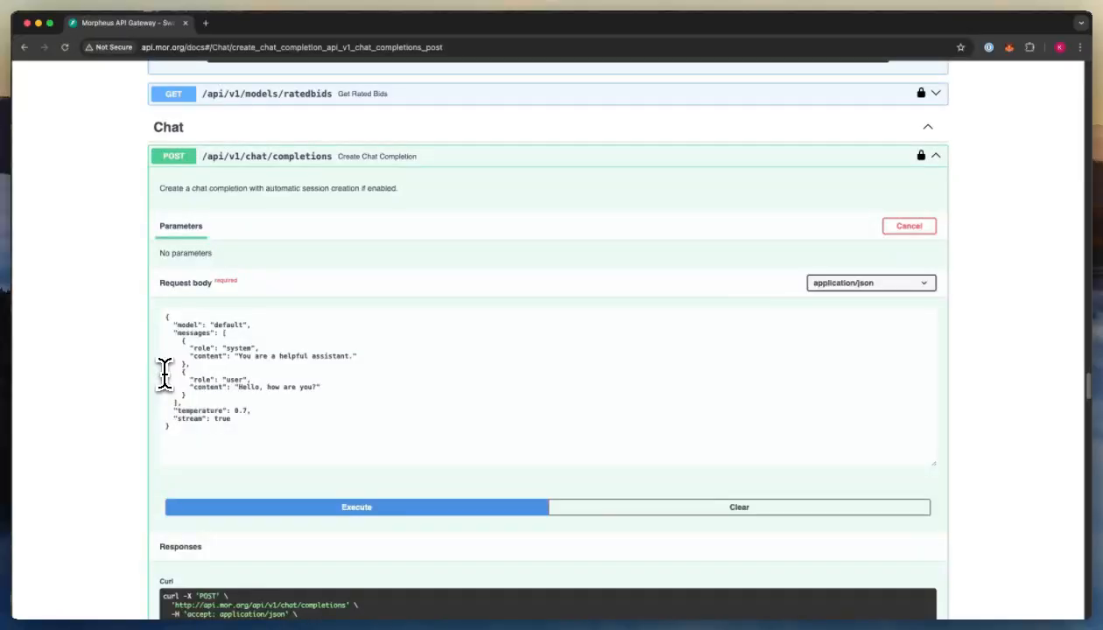
pyautogui.scroll(-5, 164, 374)
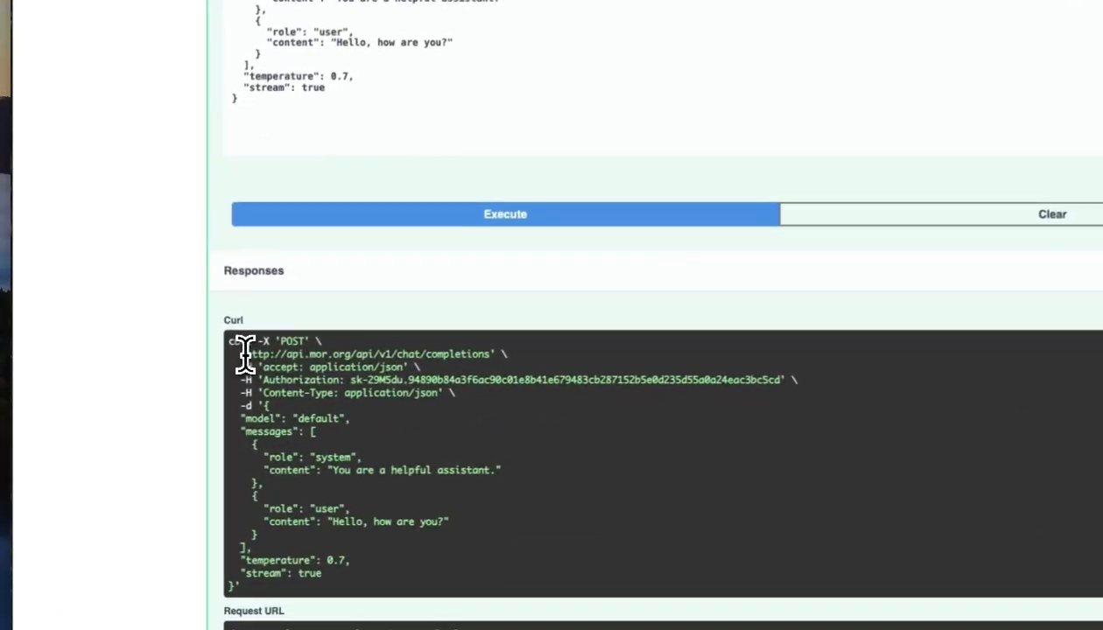
pyautogui.moveTo(175, 397); pyautogui.dragTo(240, 398)
pyautogui.moveTo(339, 354); pyautogui.dragTo(372, 354)
pyautogui.moveTo(386, 348); pyautogui.dragTo(403, 349)
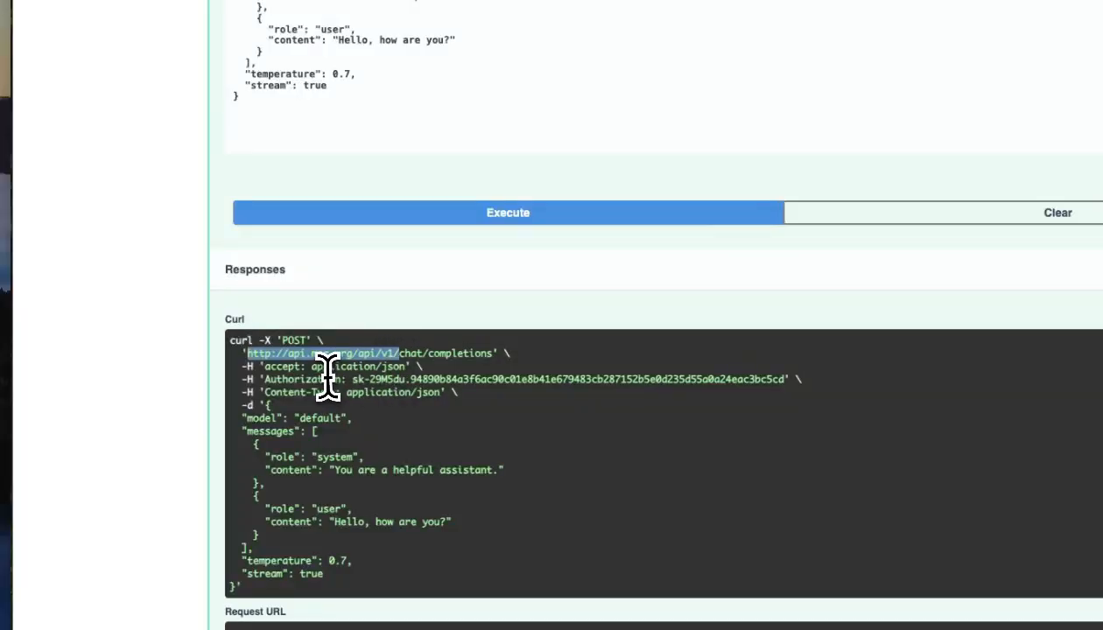